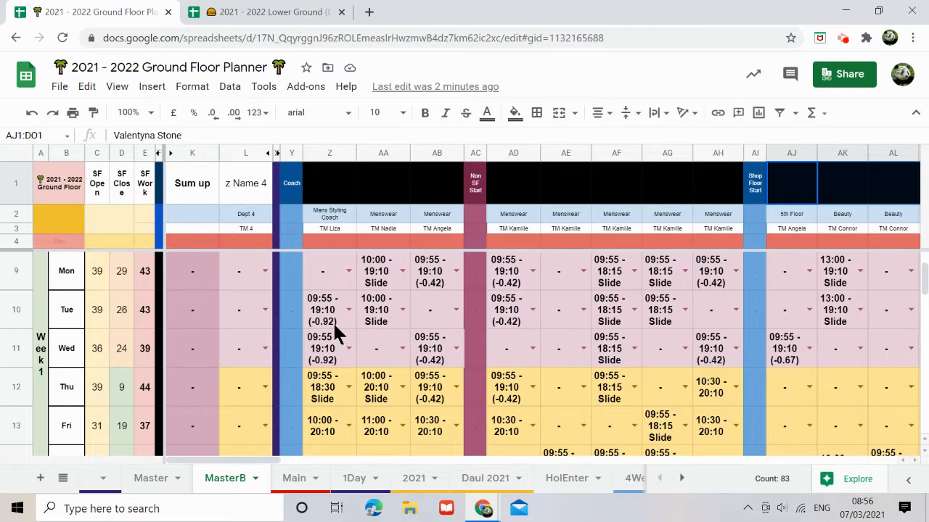
scroll(332, 321, up, 1)
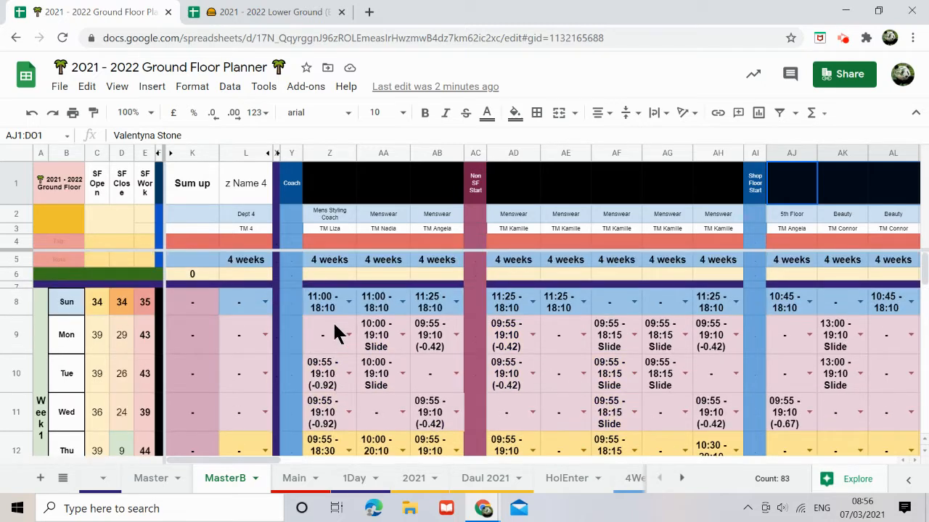
scroll(330, 336, down, 1)
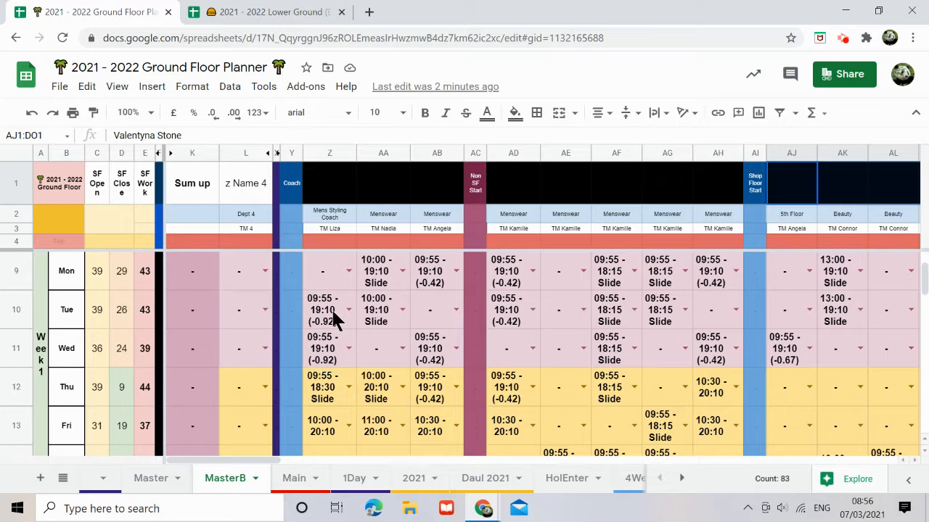
scroll(341, 348, up, 1)
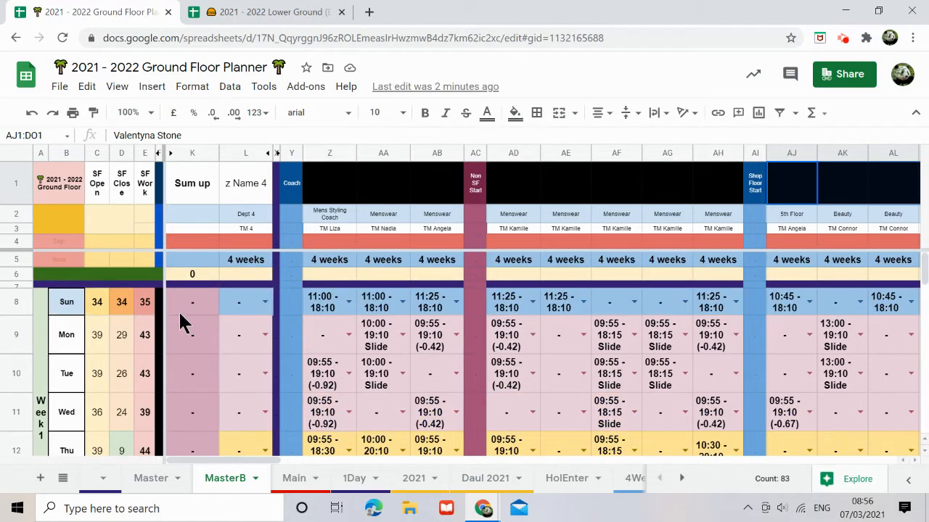
Insert a blank column directly after each of the three staff columns in the Coach section of MasterB.
click(329, 152)
right_click(331, 154)
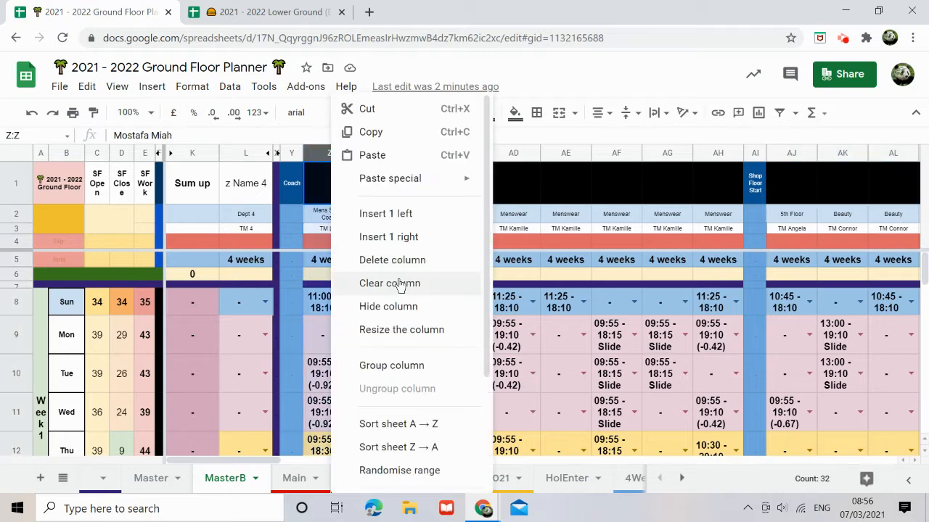
click(472, 245)
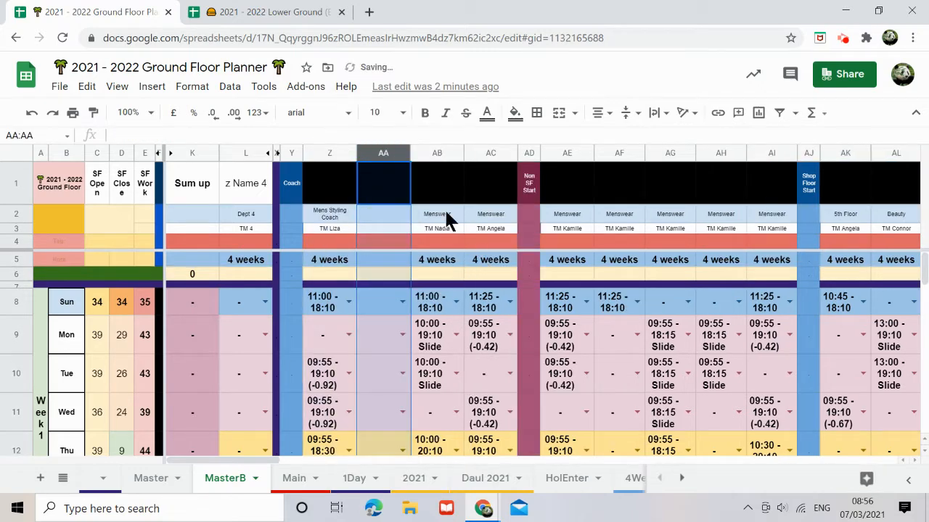
click(440, 153)
right_click(440, 153)
click(492, 237)
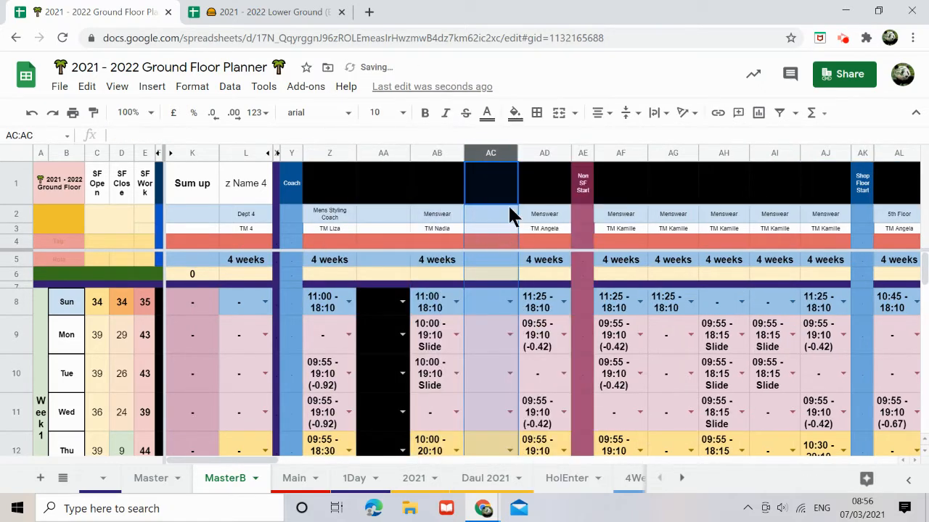
click(535, 153)
right_click(535, 154)
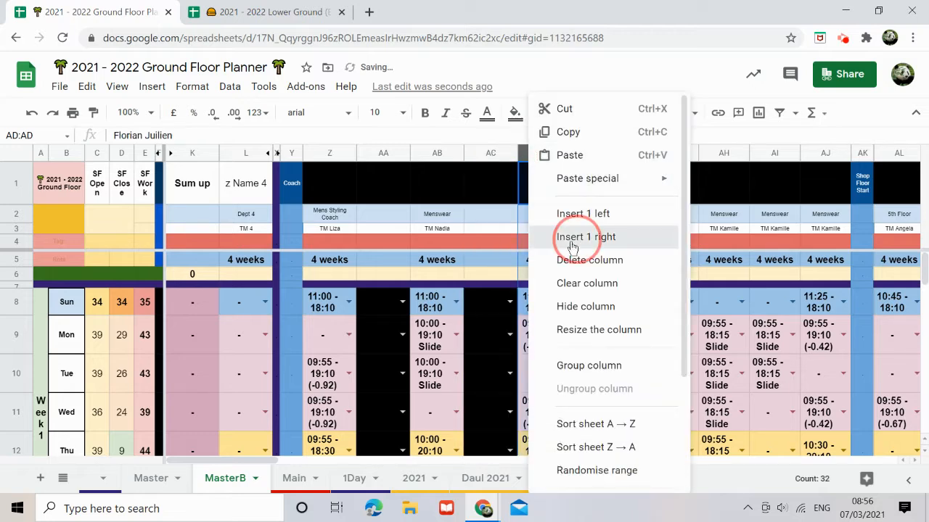
click(577, 237)
Copy the Sum up column K into the three blank columns AA, AC and AE.
click(192, 153)
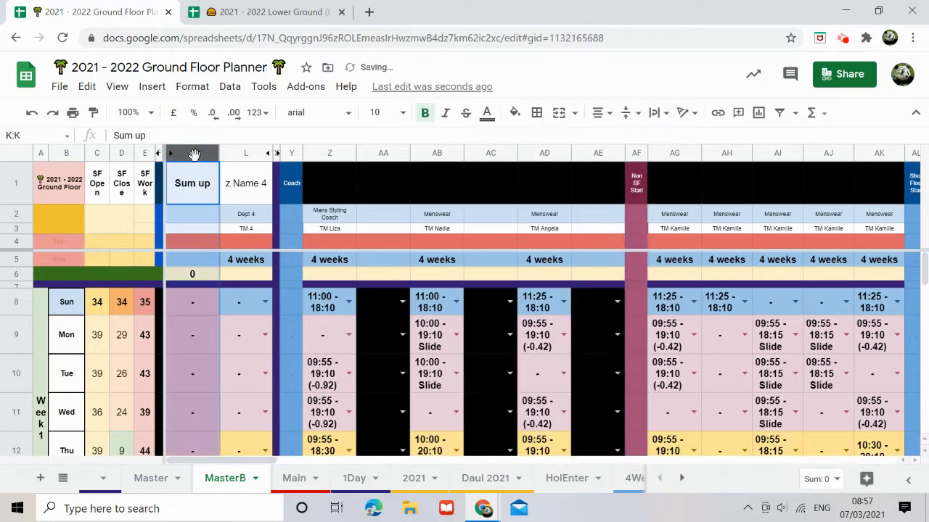
key(ctrl+c)
click(394, 191)
key(ctrl+v)
click(481, 196)
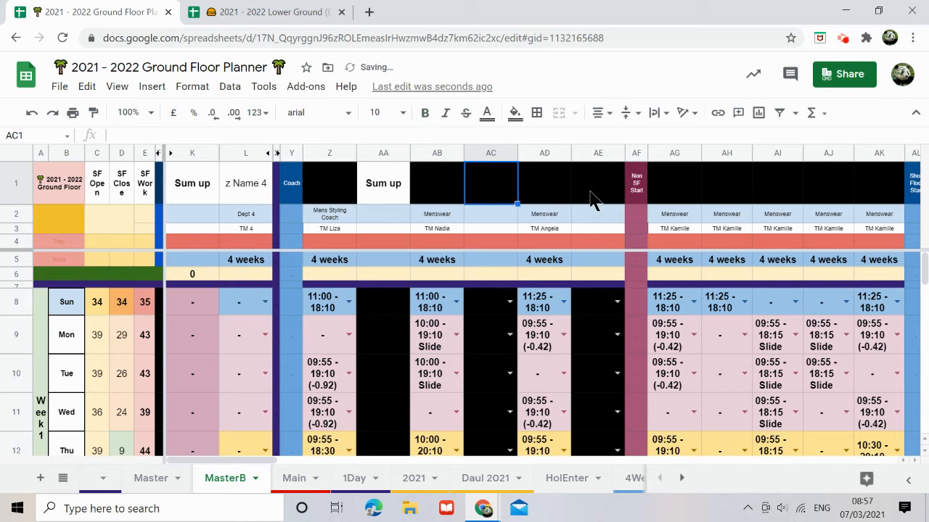
key(ctrl+v)
click(595, 197)
key(ctrl+v)
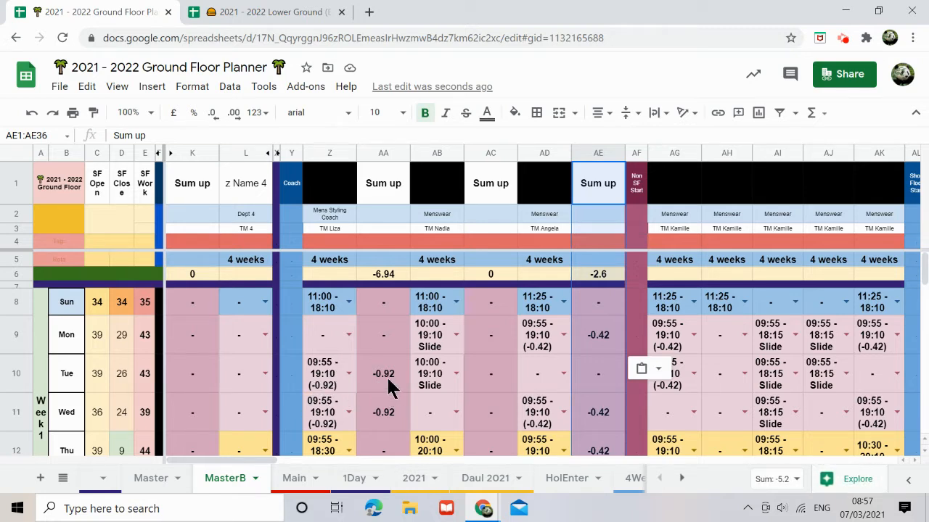
Copy the Sum up total in AA6 and paste it as a value only into Z6.
scroll(378, 408, down, 4)
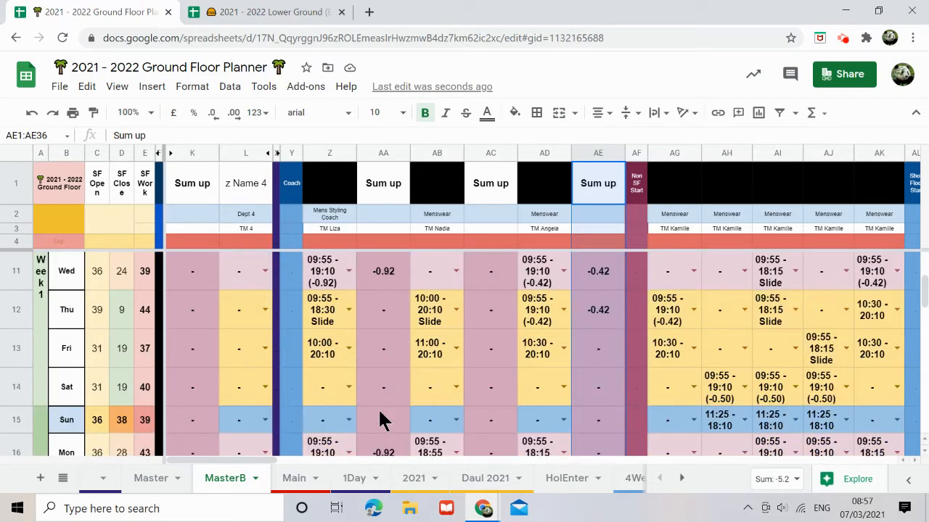
scroll(379, 417, up, 5)
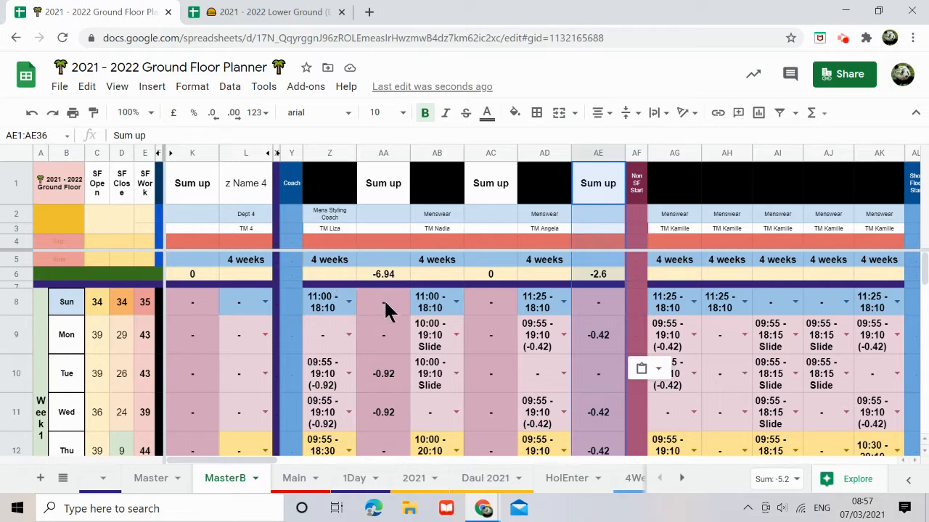
scroll(384, 349, down, 5)
scroll(391, 424, up, 5)
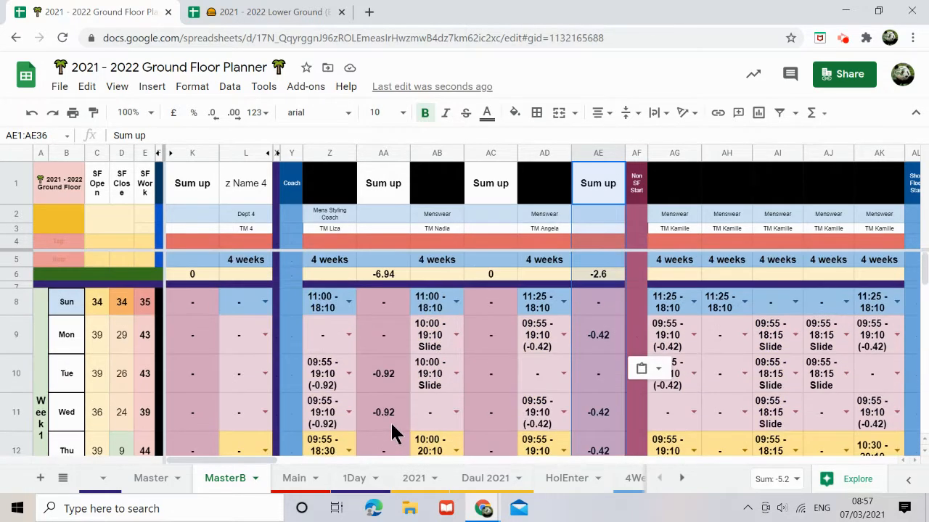
click(383, 276)
key(ctrl+c)
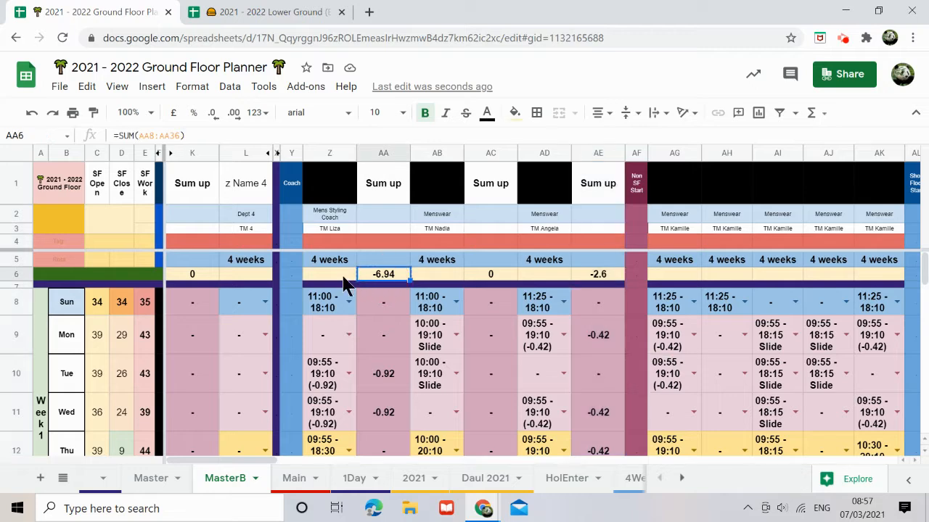
click(343, 280)
key(ctrl+shift+v)
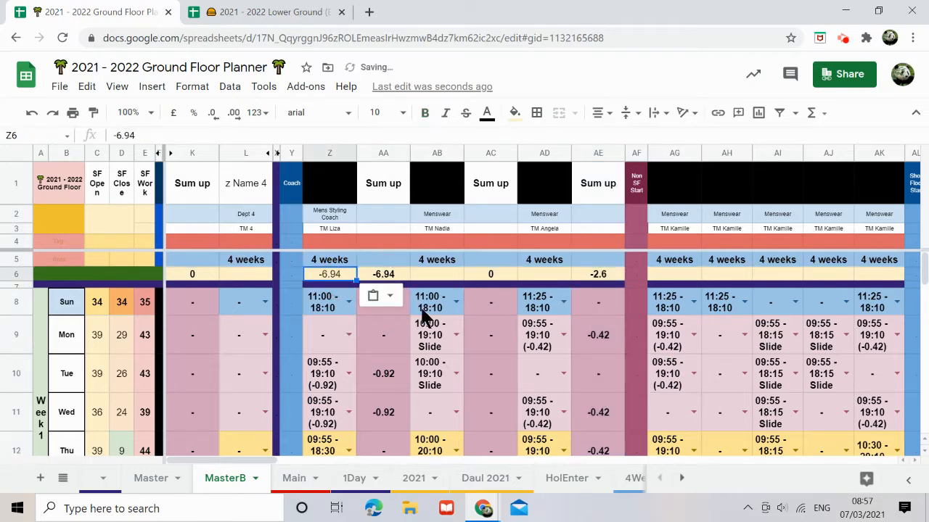
Copy the Sum up total in AE6 and paste it as a value only into AD6.
scroll(435, 366, down, 5)
scroll(436, 365, down, 1)
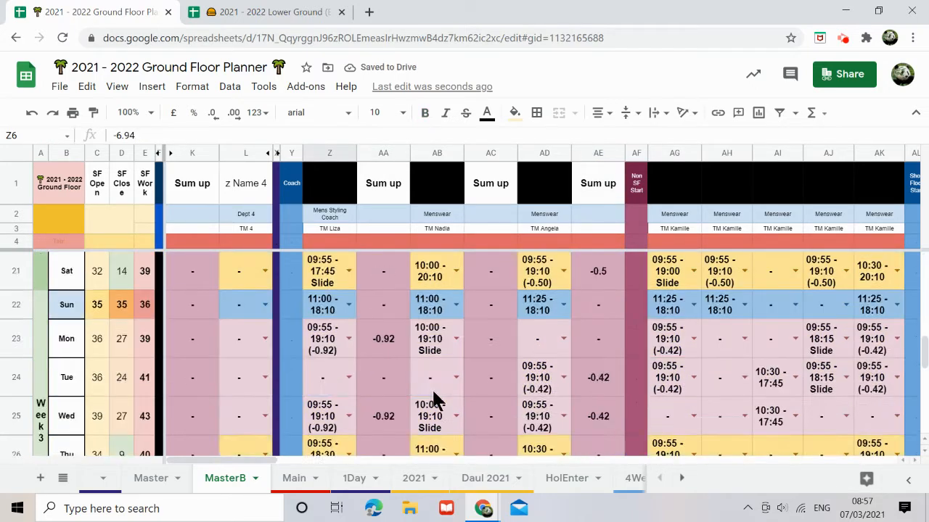
scroll(432, 388, up, 6)
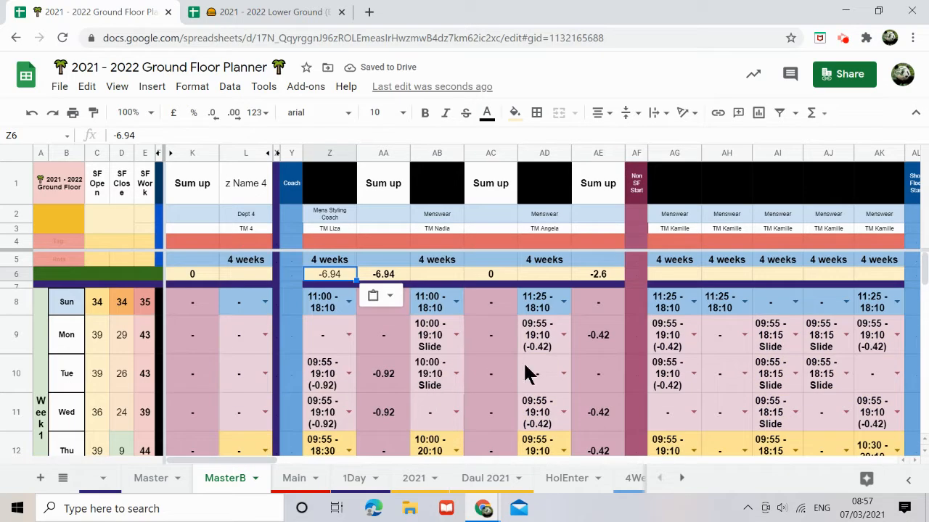
click(608, 275)
key(ctrl+c)
click(540, 275)
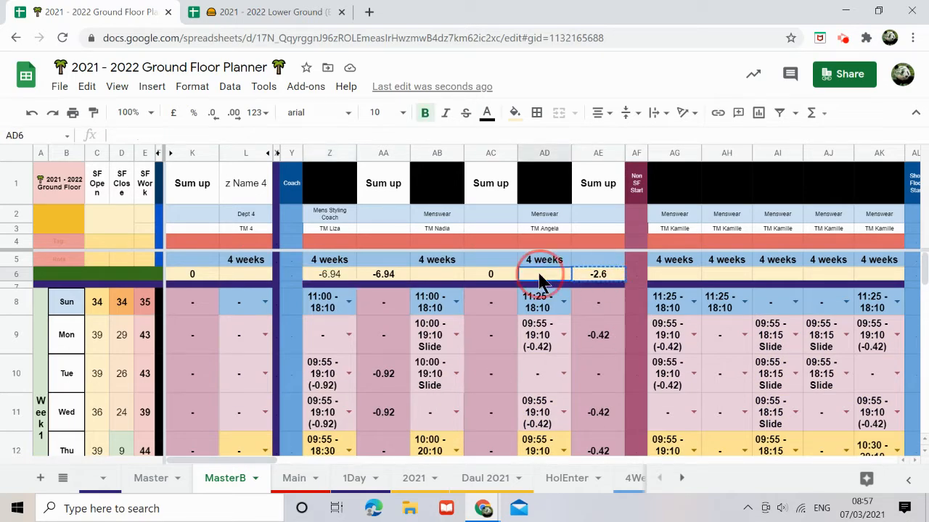
key(ctrl+shift+v)
Delete the three added Sum up columns in the Coach section and clear the pasted totals in Z6:AB6.
click(375, 151)
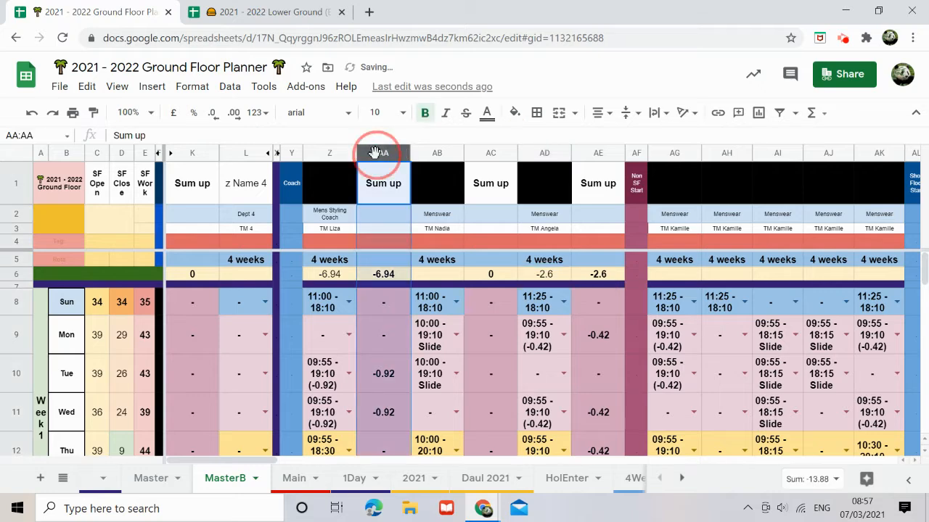
right_click(375, 152)
click(431, 260)
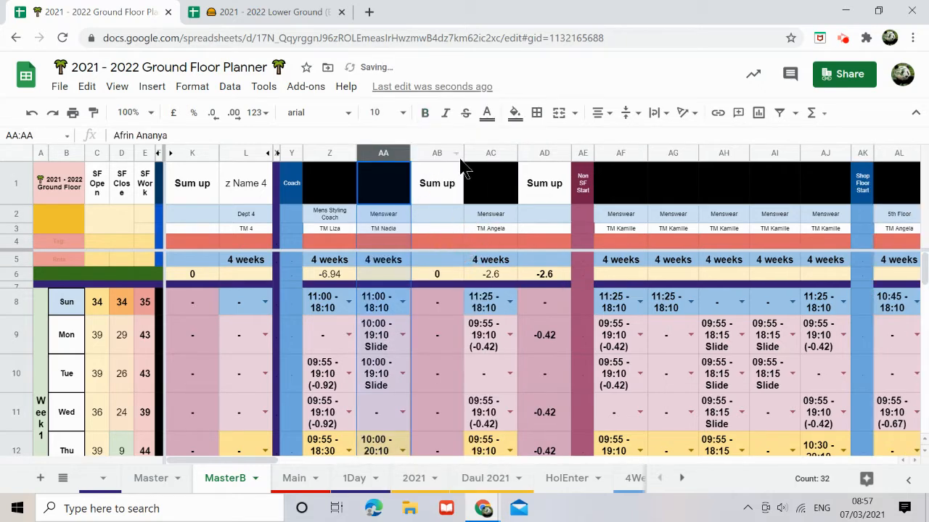
click(435, 153)
right_click(435, 153)
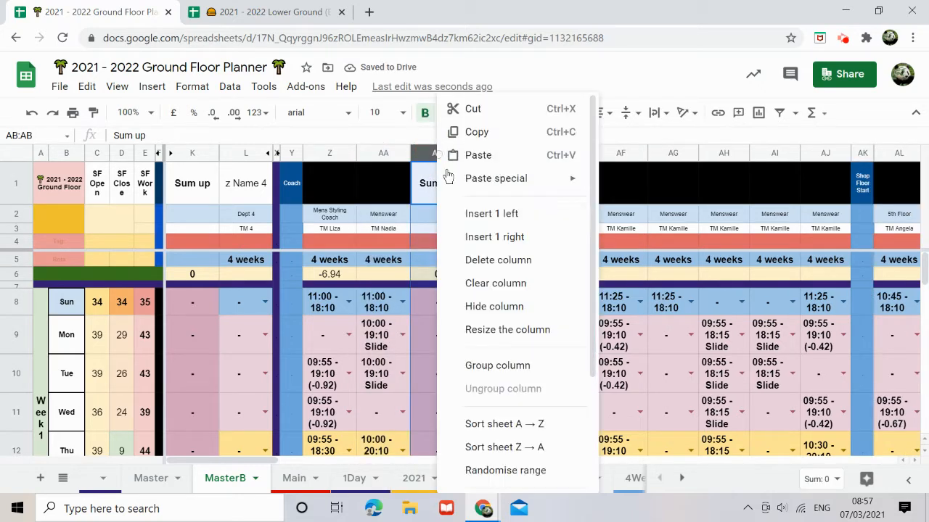
click(476, 263)
click(489, 153)
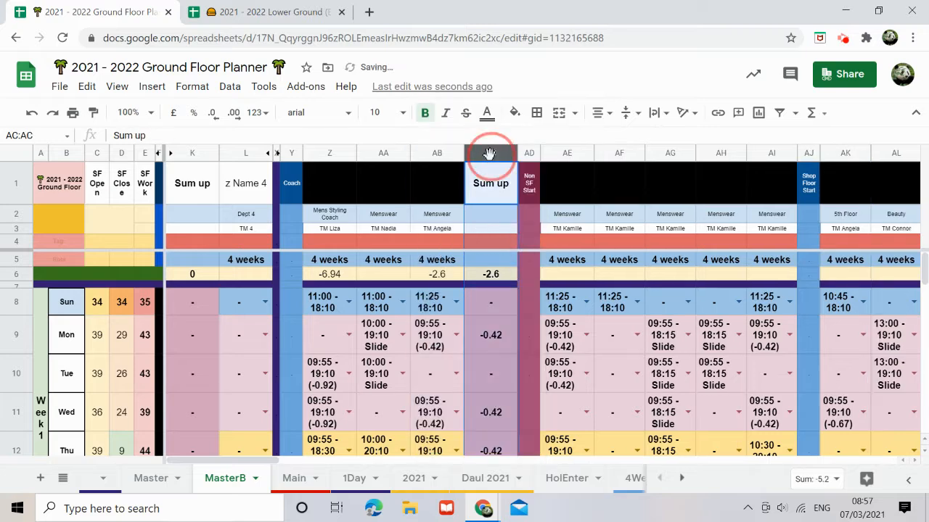
right_click(489, 152)
click(537, 261)
drag(330, 274, 436, 279)
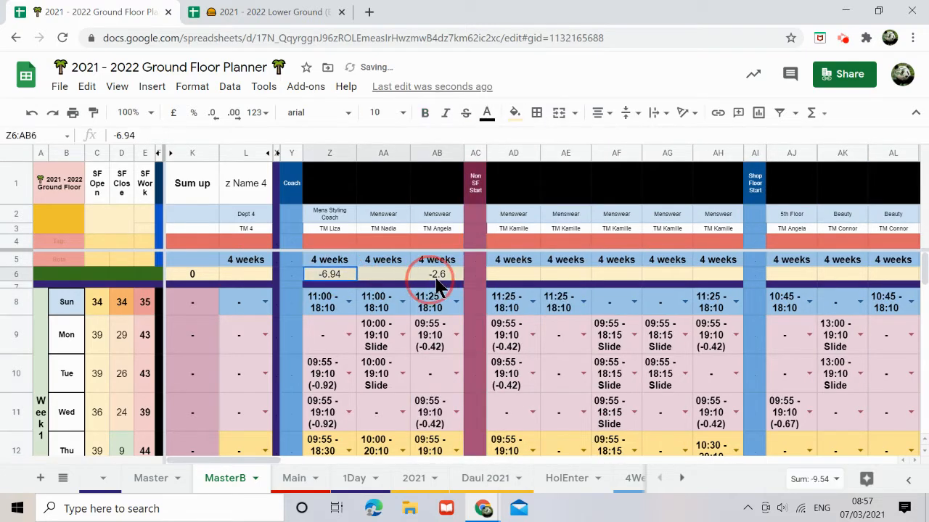
key(Delete)
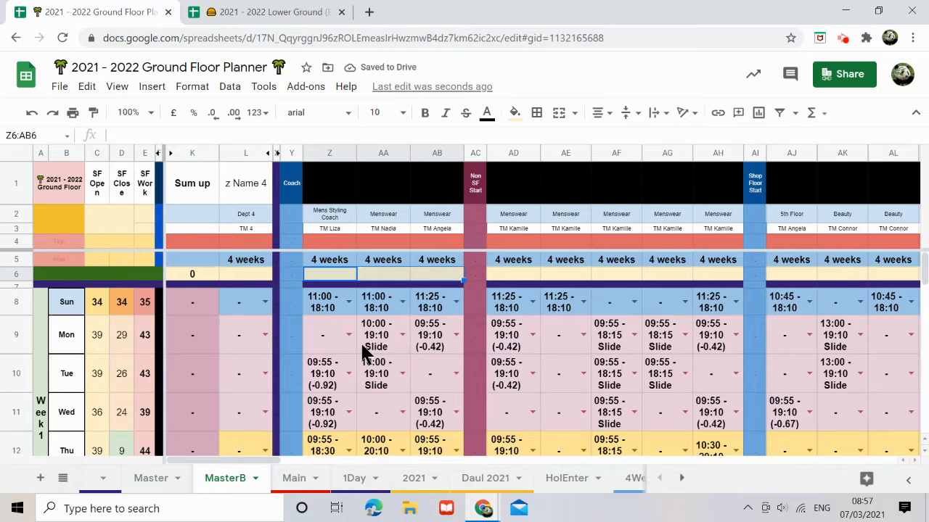
Duplicate the MasterB sheet and rename the copy MasterC.
right_click(239, 480)
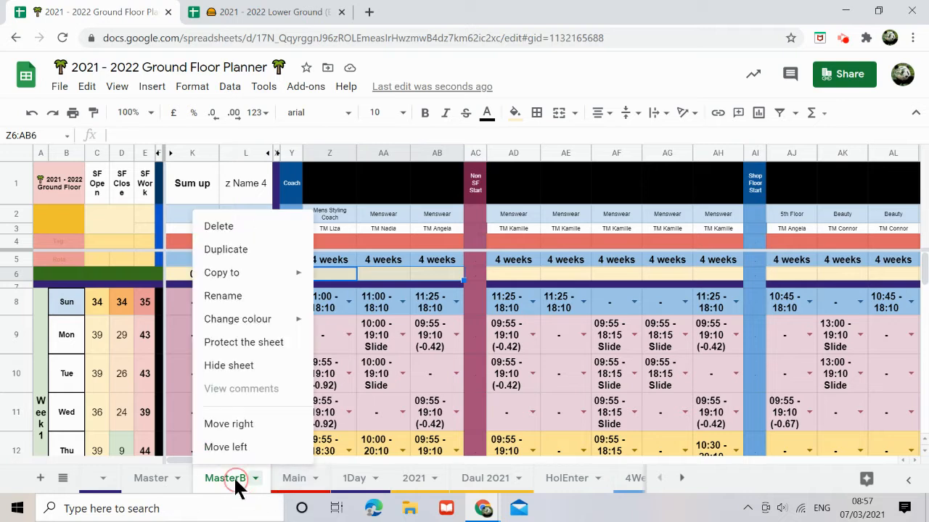
click(247, 255)
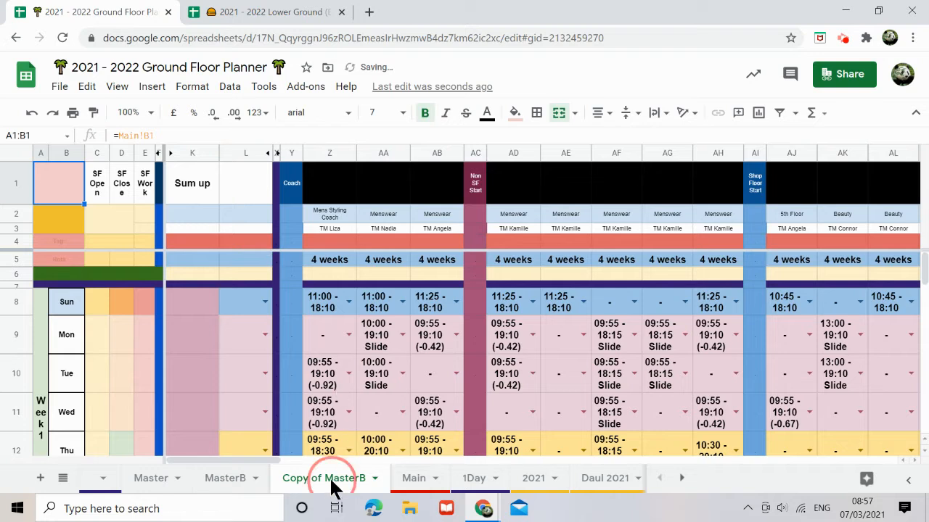
double_click(359, 483)
click(369, 482)
key(BackSpace)
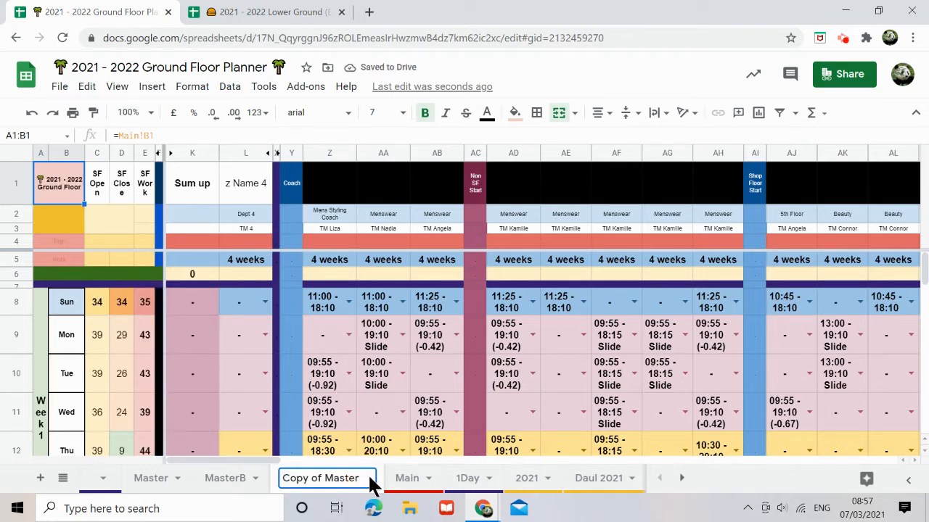
text(C)
key(BackSpace)
key(BackSpace)
key(BackSpace)
key(BackSpace)
key(BackSpace)
key(BackSpace)
key(BackSpace)
key(BackSpace)
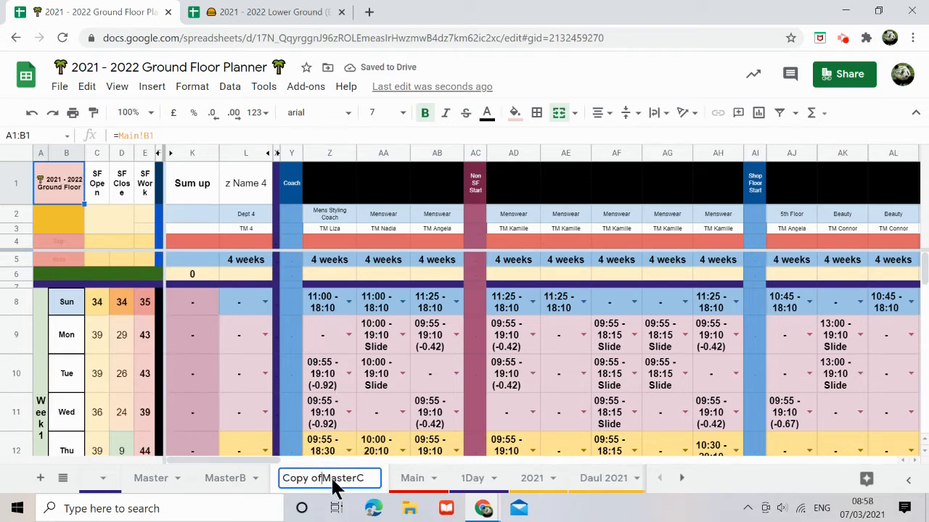
click(337, 303)
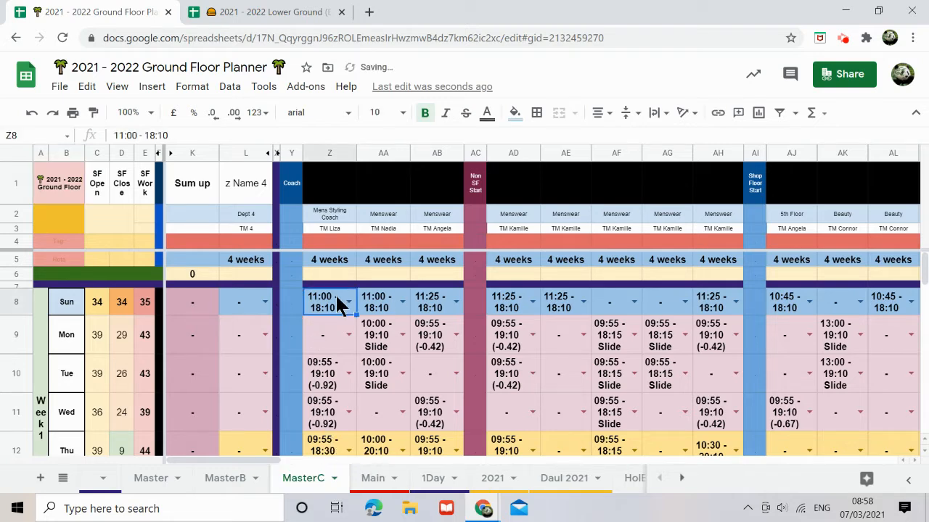
Bring the sum formulas for rows 6 to 36 from the Lower Ground planner's MasterC sheet into columns Z, AA and AB of the Ground Floor MasterC sheet.
click(297, 11)
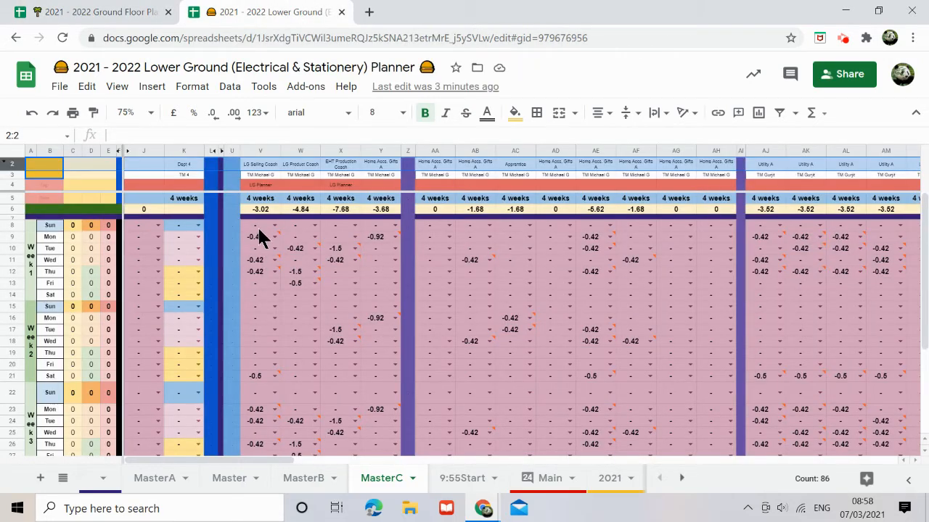
click(120, 13)
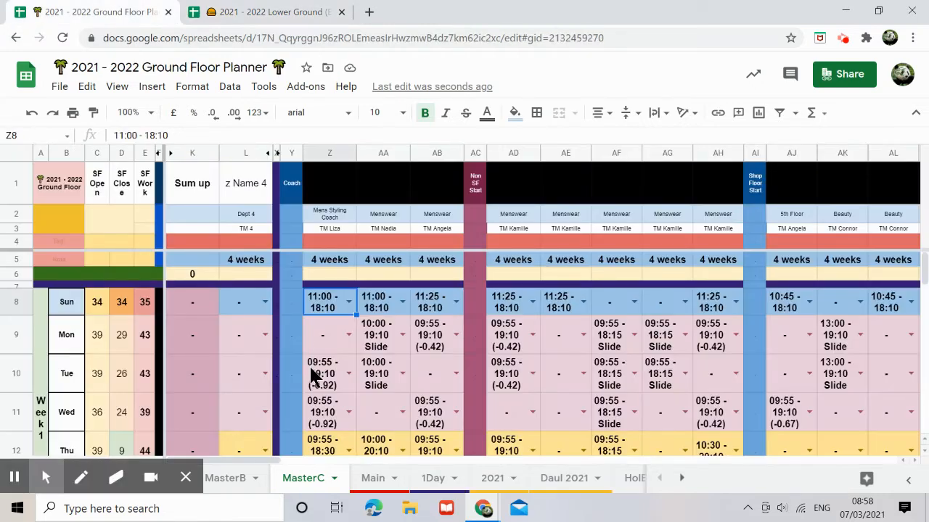
click(328, 277)
key(Delete)
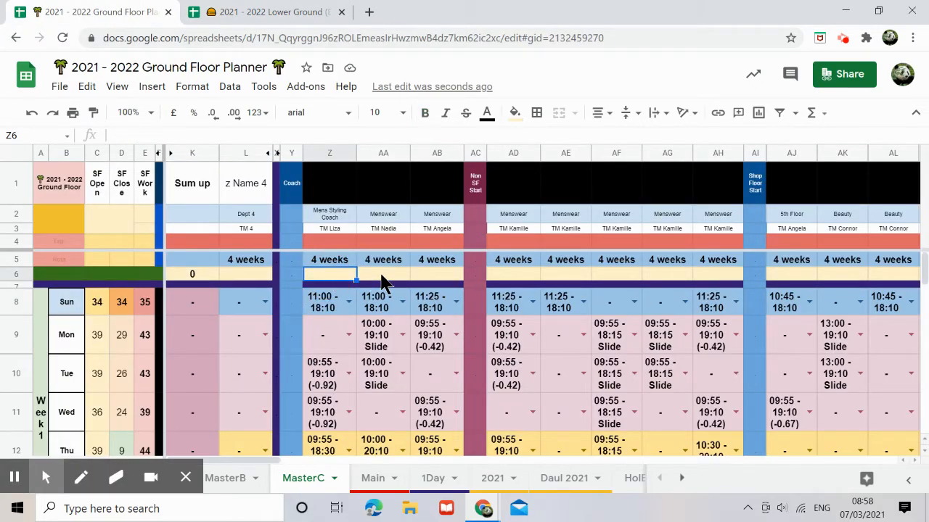
click(380, 275)
key(Delete)
click(435, 277)
key(Delete)
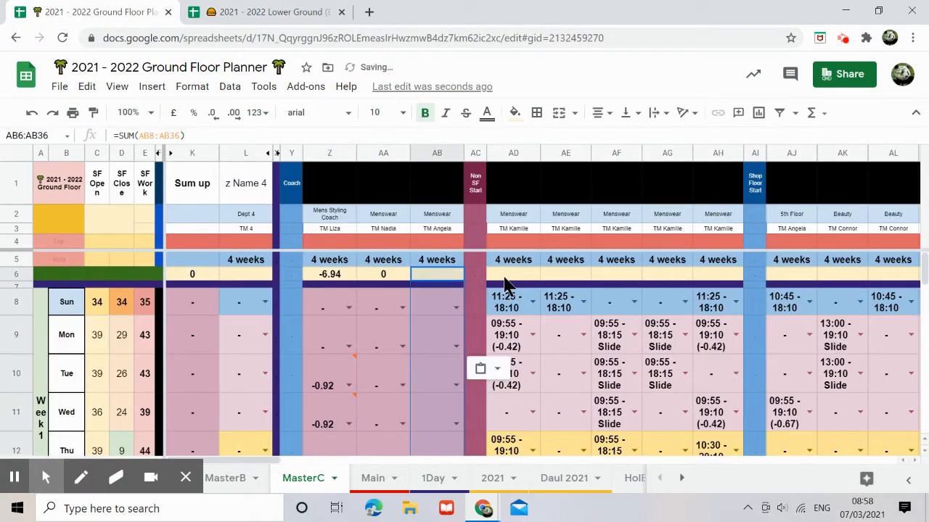
Paste the same sum formulas into columns AD and AE of MasterC, starting at row 6.
click(508, 277)
key(ctrl+v)
click(564, 275)
key(ctrl+v)
scroll(599, 335, down, 6)
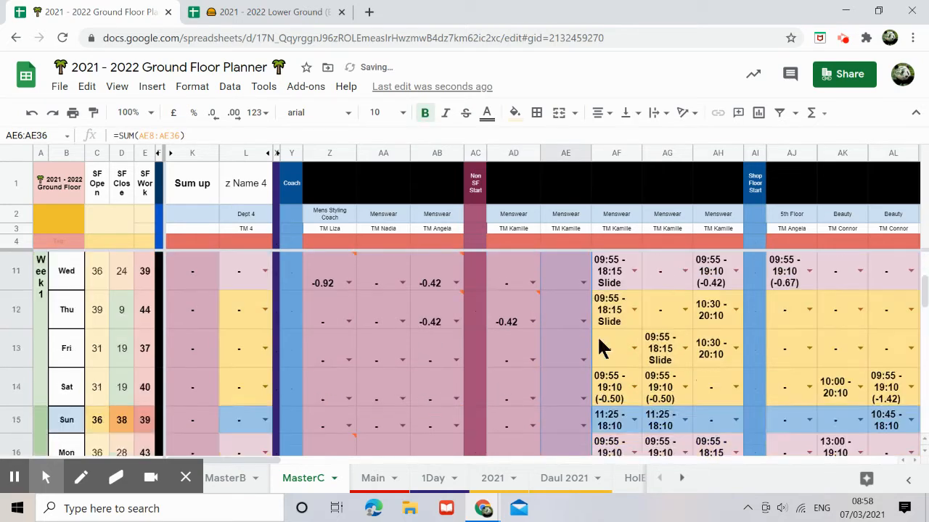
scroll(585, 391, down, 7)
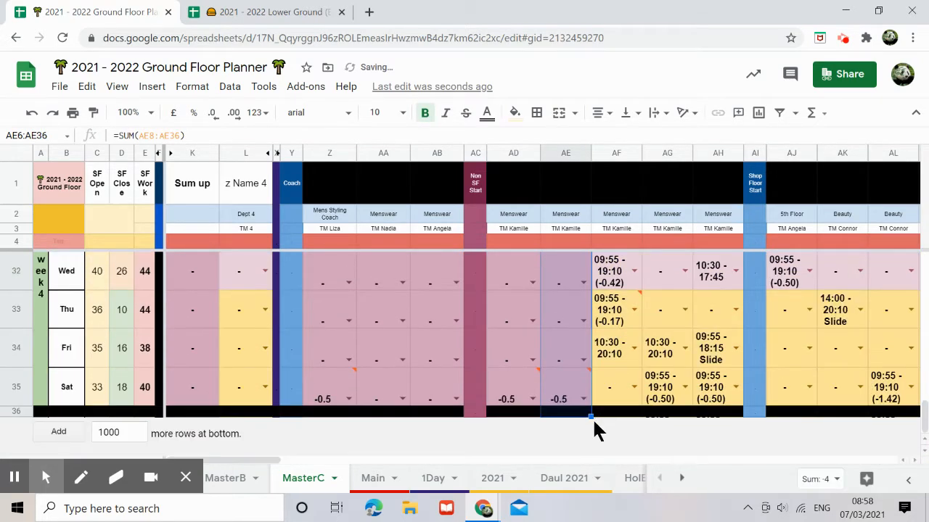
Paste the sum formulas into columns AF and AG of MasterC, starting at row 6.
drag(592, 412, 598, 413)
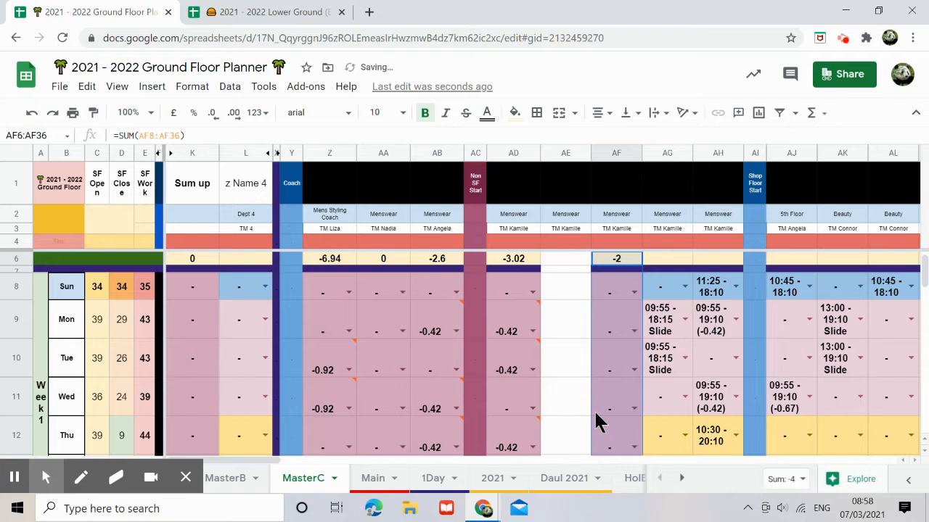
key(ctrl+z)
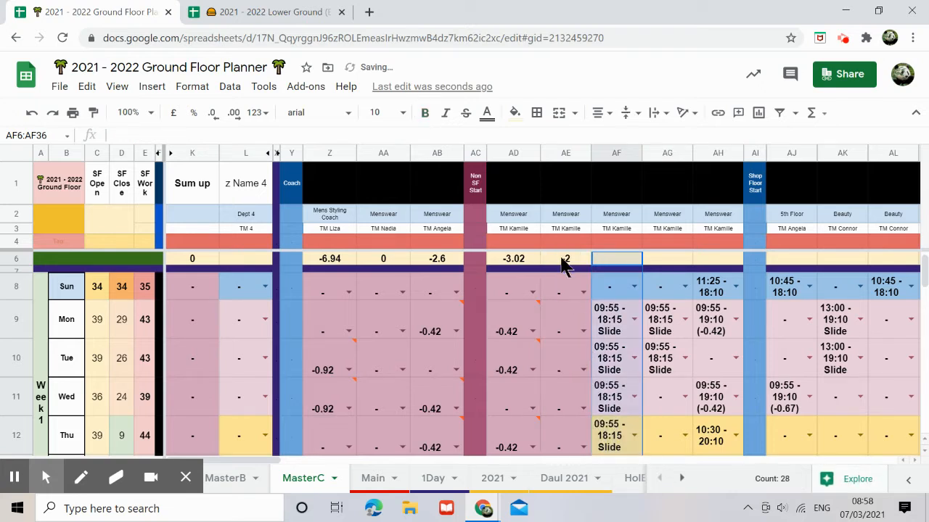
key(ctrl+v)
key(Right)
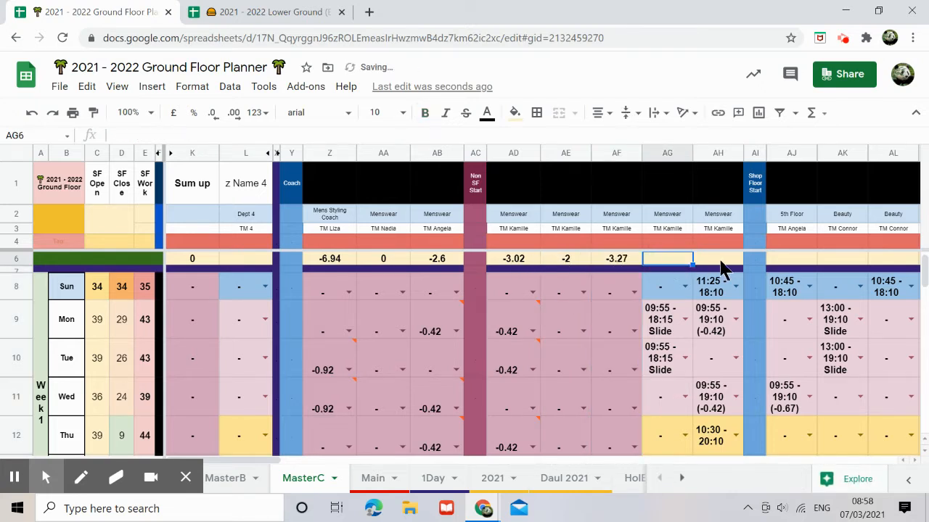
key(ctrl+v)
key(Right)
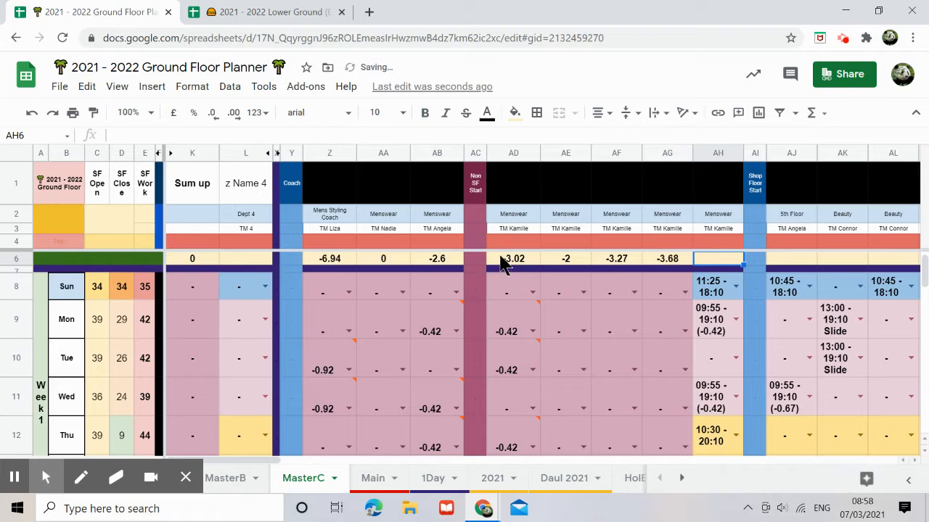
Copy the formulas in AD6:AG36 and paste them across to column AH and into AJ6:AM36.
drag(504, 264, 669, 520)
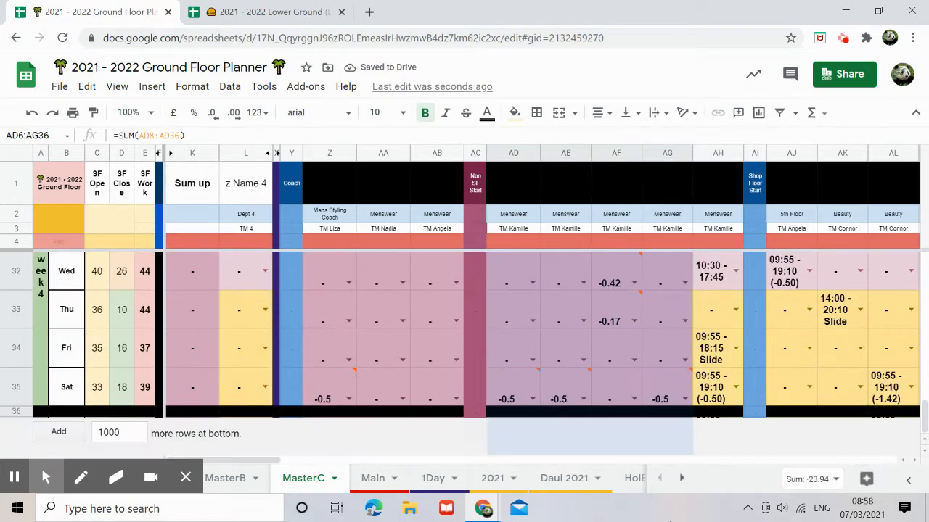
key(ctrl+c)
scroll(612, 444, up, 10)
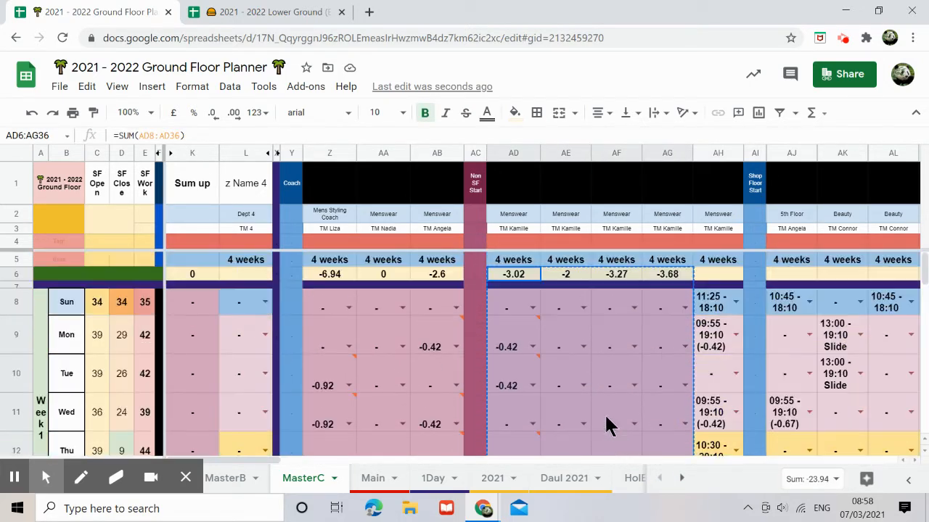
click(566, 274)
key(ctrl+v)
scroll(566, 290, right, 6)
click(320, 274)
key(ctrl+v)
Fill the formulas of AJ6:AM36 across the staff columns up to BD.
scroll(340, 292, down, 13)
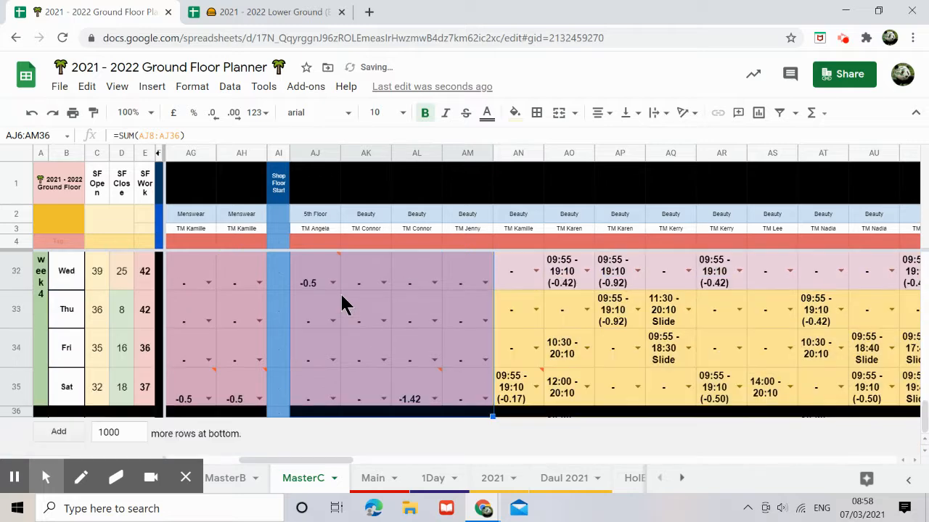
drag(494, 416, 900, 416)
click(330, 459)
mouse_move(356, 462)
mouse_down()
mouse_move(480, 470)
mouse_move(367, 465)
mouse_up()
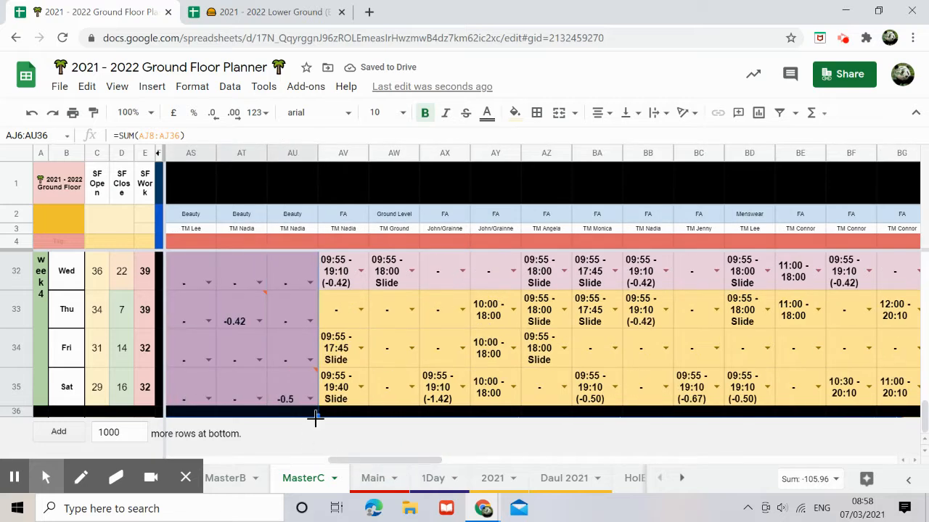
drag(316, 416, 765, 408)
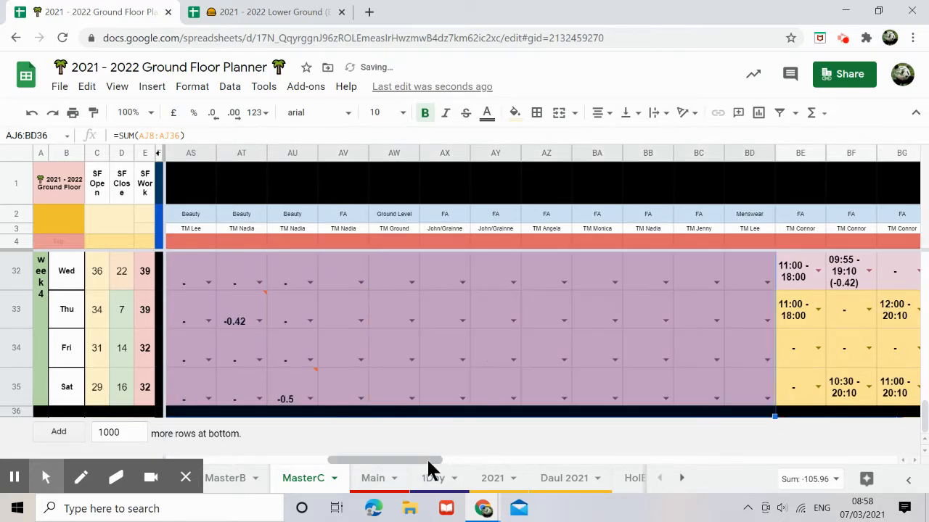
Extend the formula fill for rows 6 to 36 from column BD through column CD.
drag(429, 462, 548, 458)
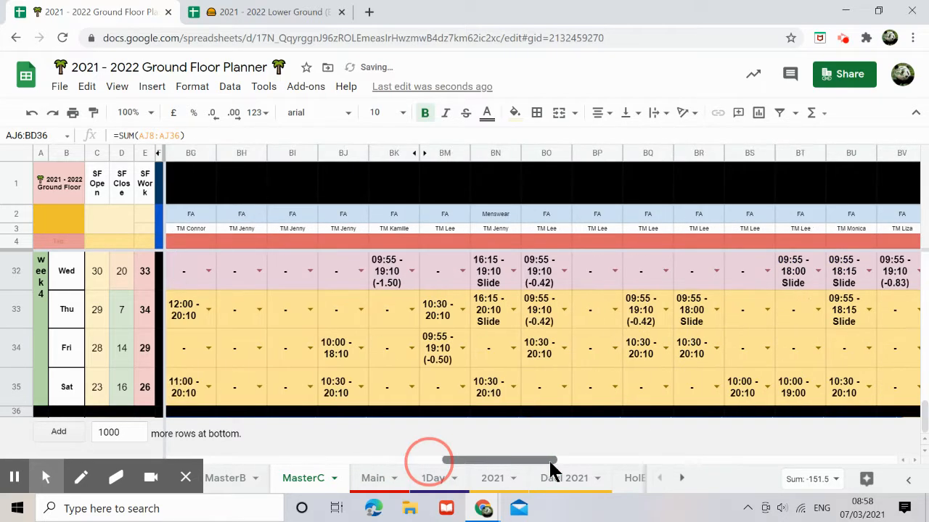
click(129, 112)
click(133, 138)
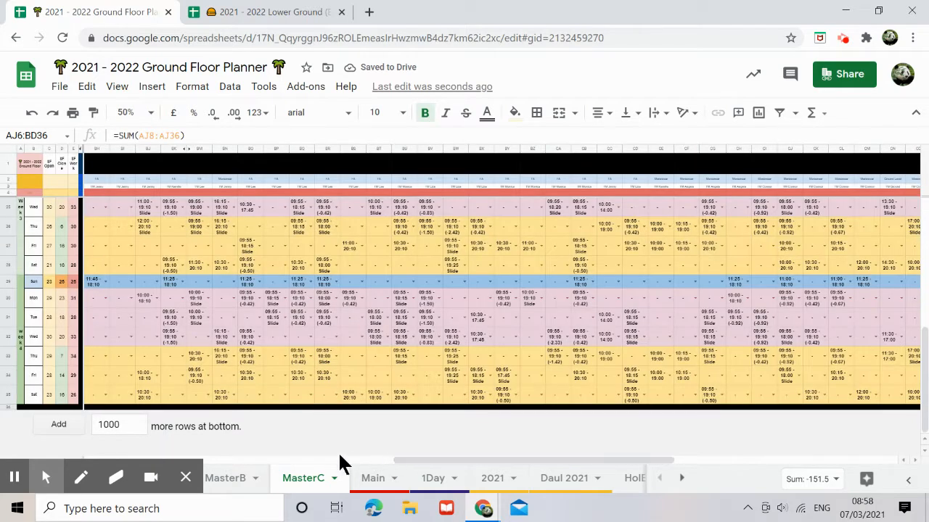
drag(433, 459, 918, 396)
Continue filling the formulas for rows 6 to 36 across to the last staff column, DN.
click(518, 459)
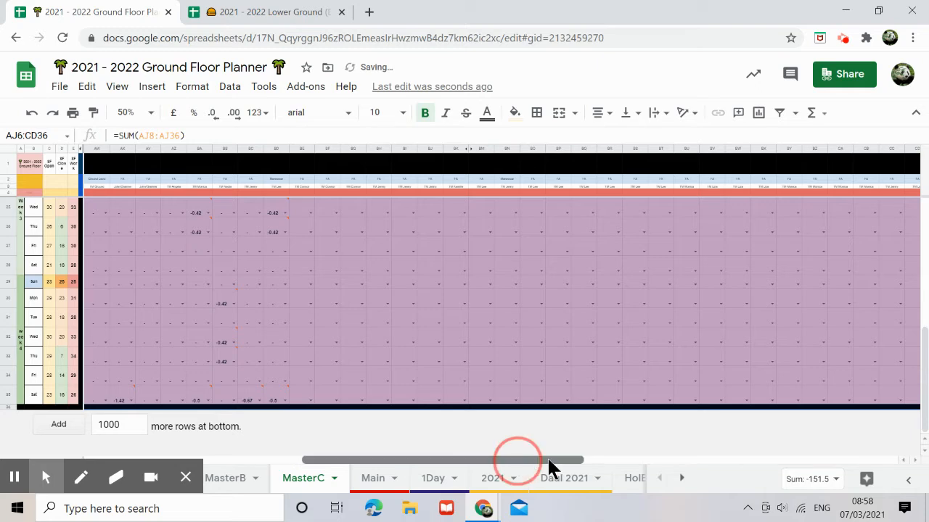
drag(547, 459, 903, 407)
drag(643, 460, 716, 472)
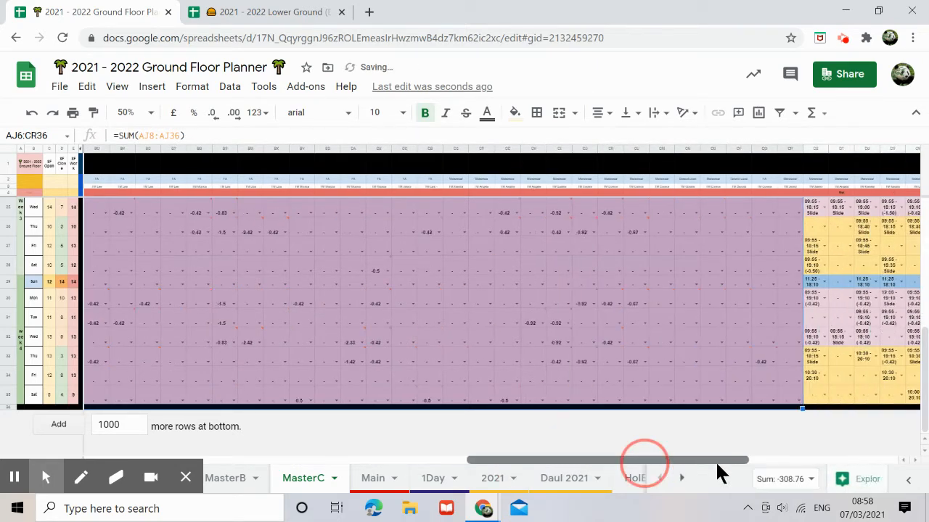
drag(572, 408, 862, 408)
drag(712, 458, 798, 457)
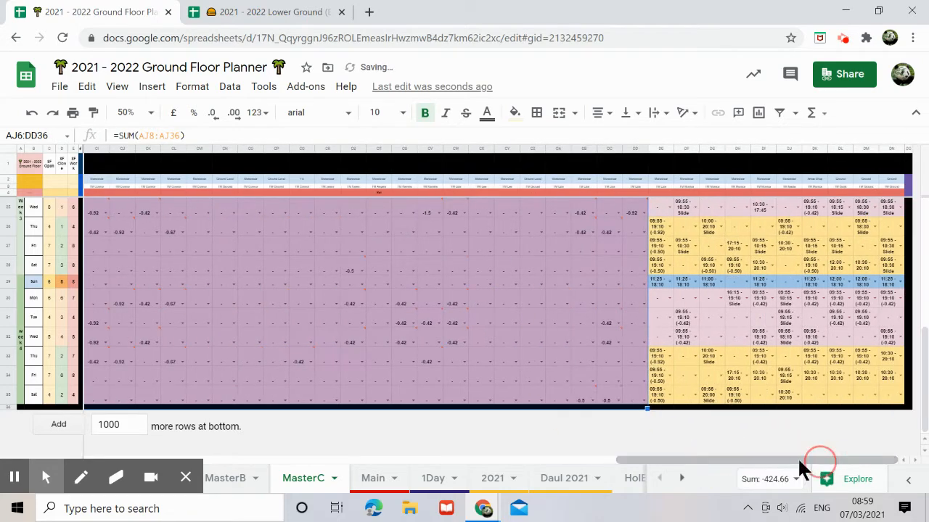
drag(647, 408, 900, 427)
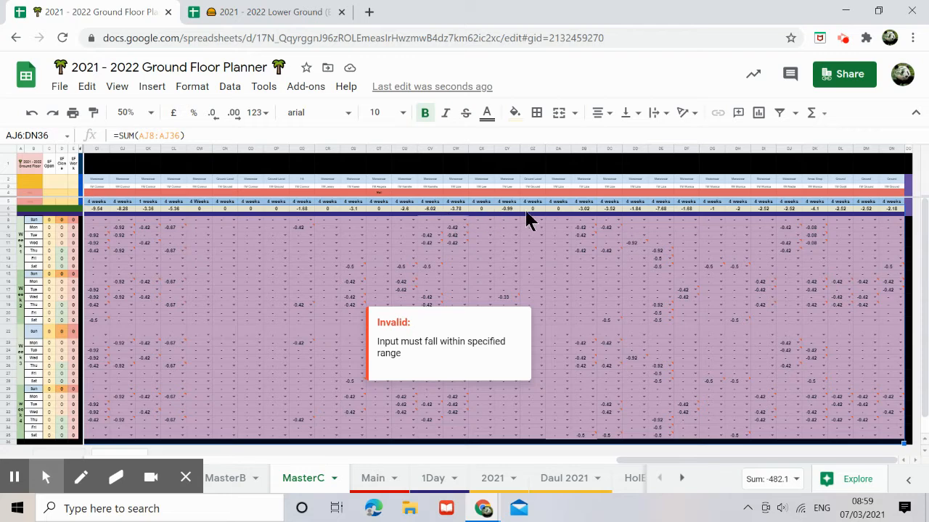
Copy columns AA to DN of MasterC and paste them back in place as values only.
click(125, 110)
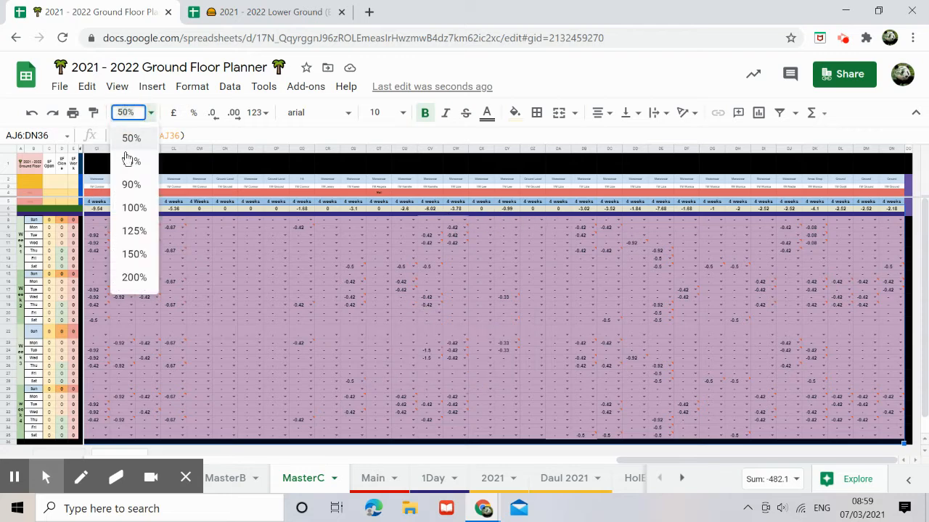
click(133, 208)
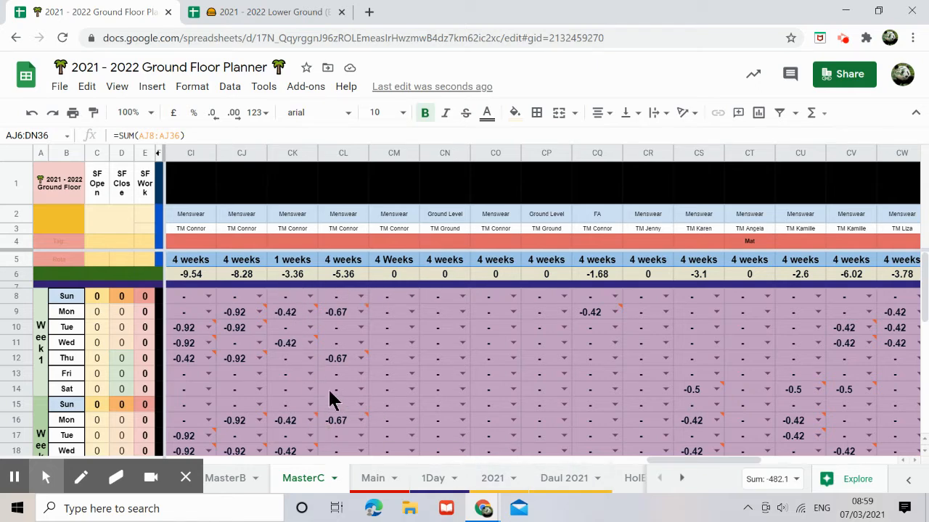
drag(649, 460, 862, 459)
drag(849, 154, 390, 327)
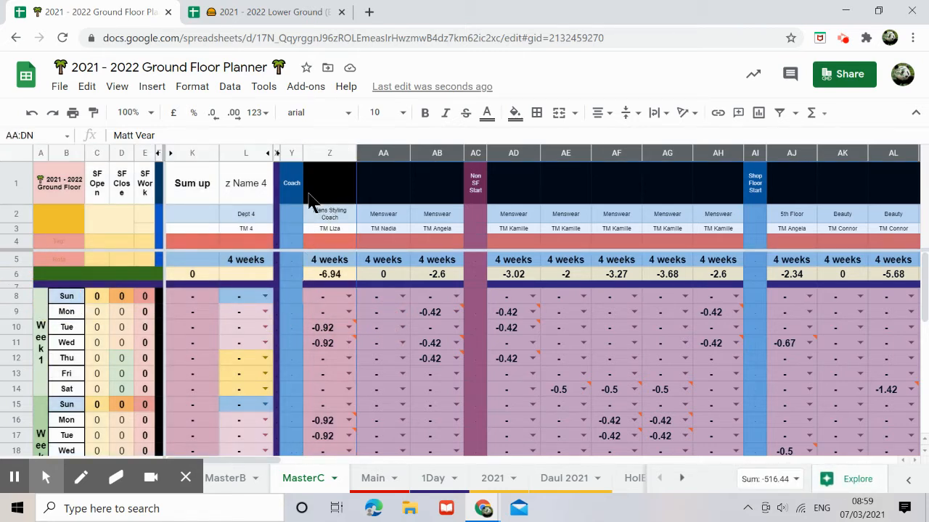
key(ctrl+c)
key(ctrl+shift+v)
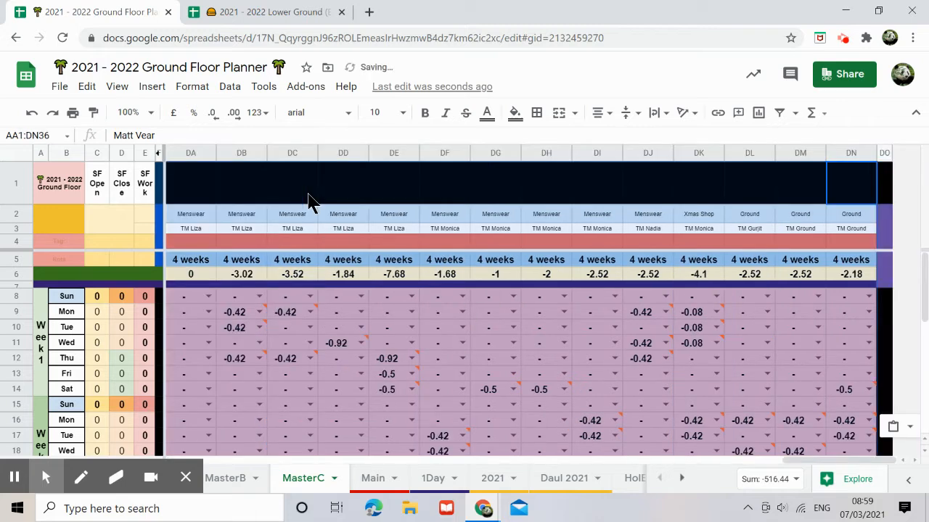
click(487, 299)
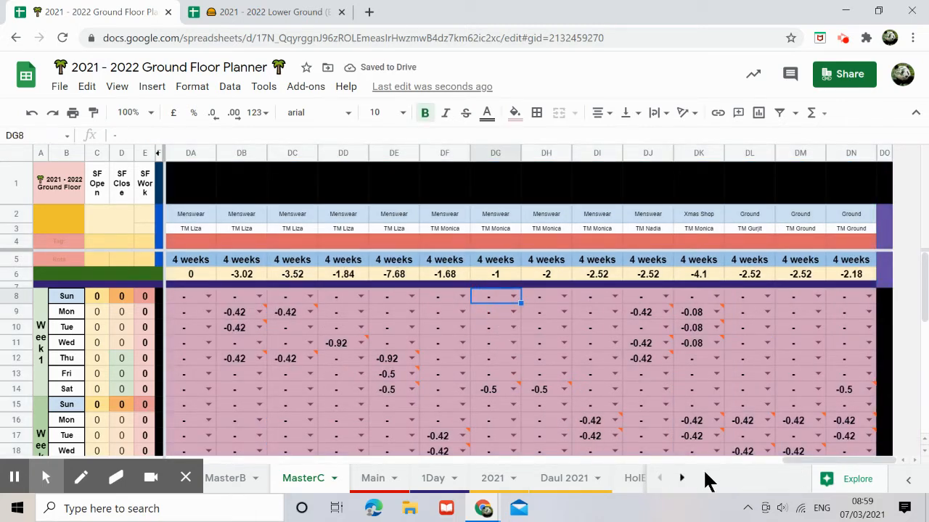
Copy the row 6 totals Z6:DN6 from MasterC and paste them as values into MasterB, starting at Z6.
drag(791, 458, 182, 418)
click(328, 279)
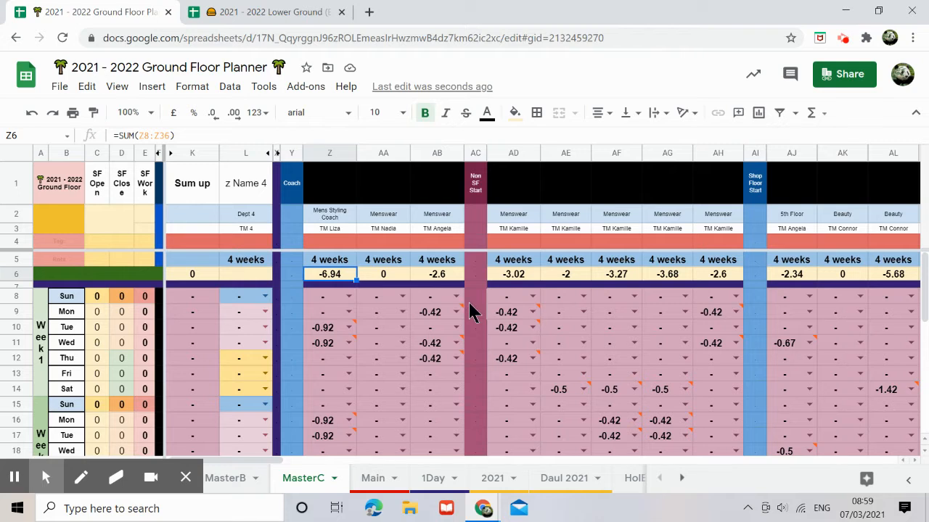
key(ctrl+shift+Right)
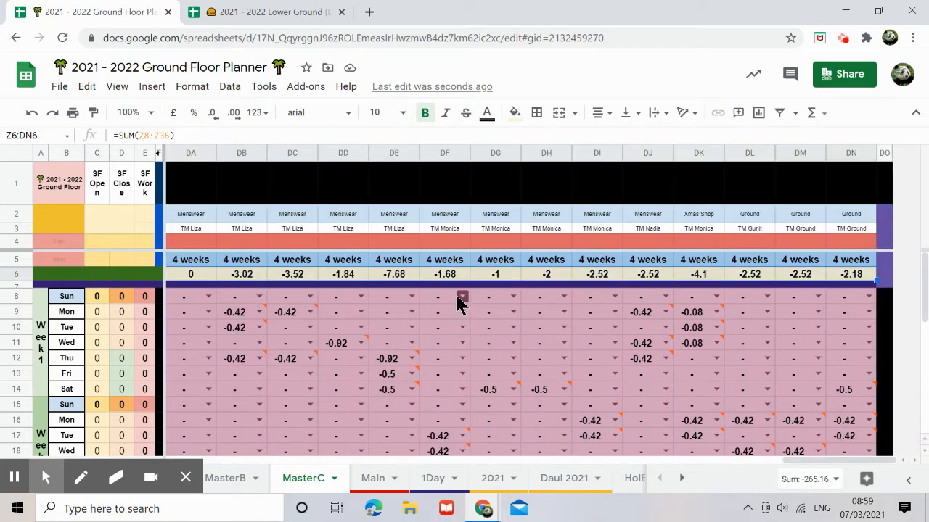
key(ctrl+c)
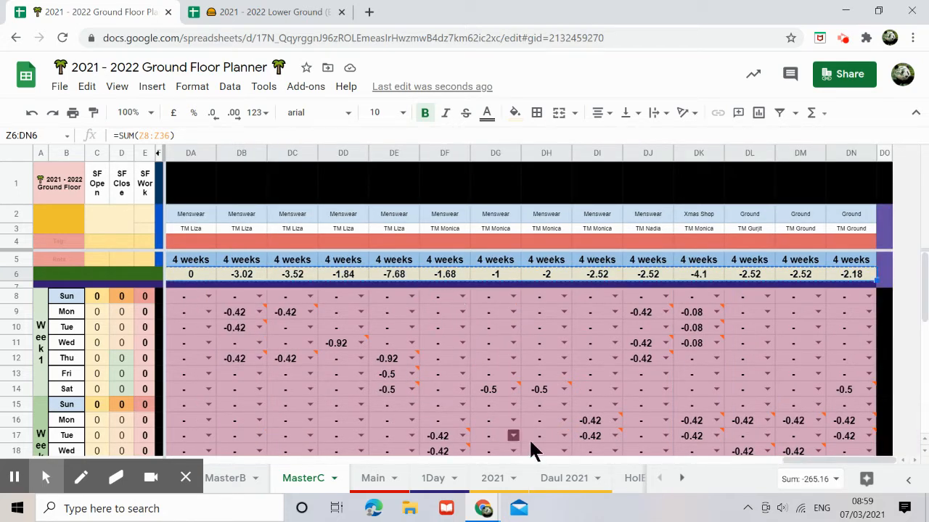
click(186, 478)
click(231, 478)
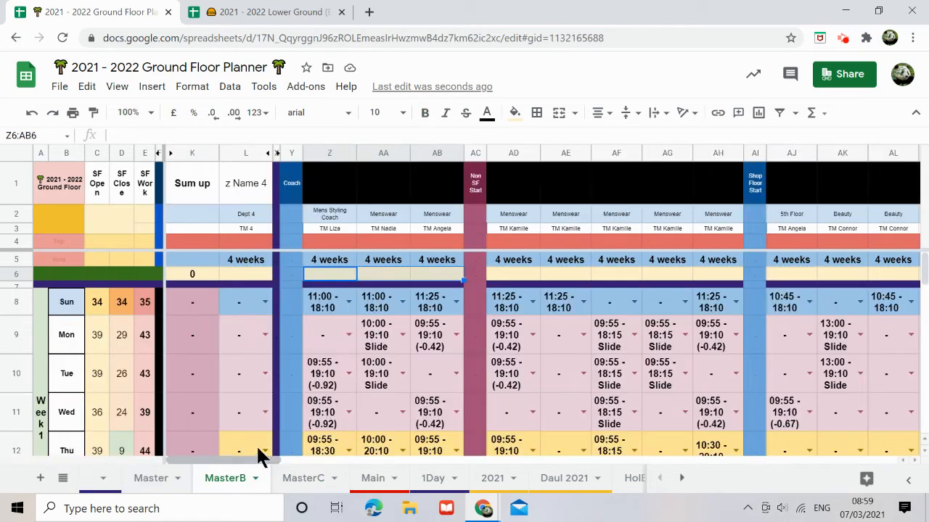
click(329, 276)
key(ctrl+v)
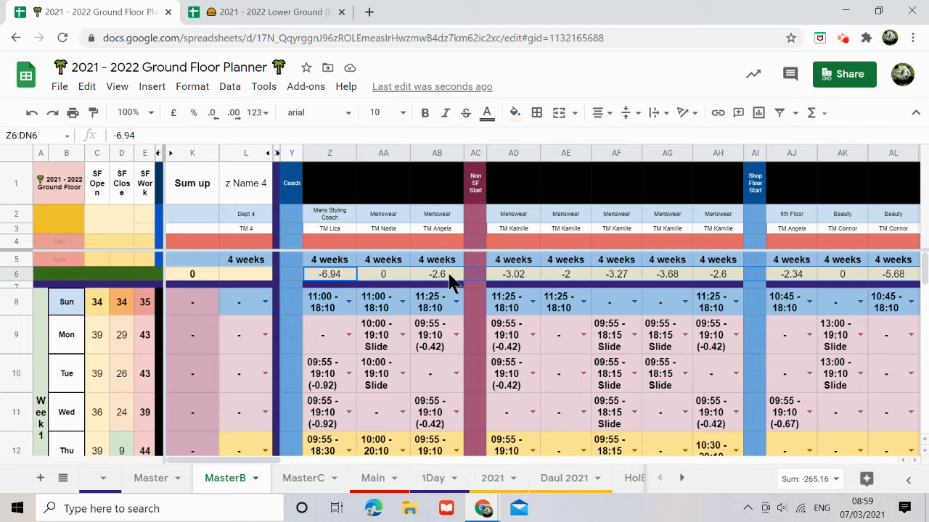
Enter the formula =SUM(Y6:DO6) in cell E6 of MasterB to add up all staff totals.
click(151, 280)
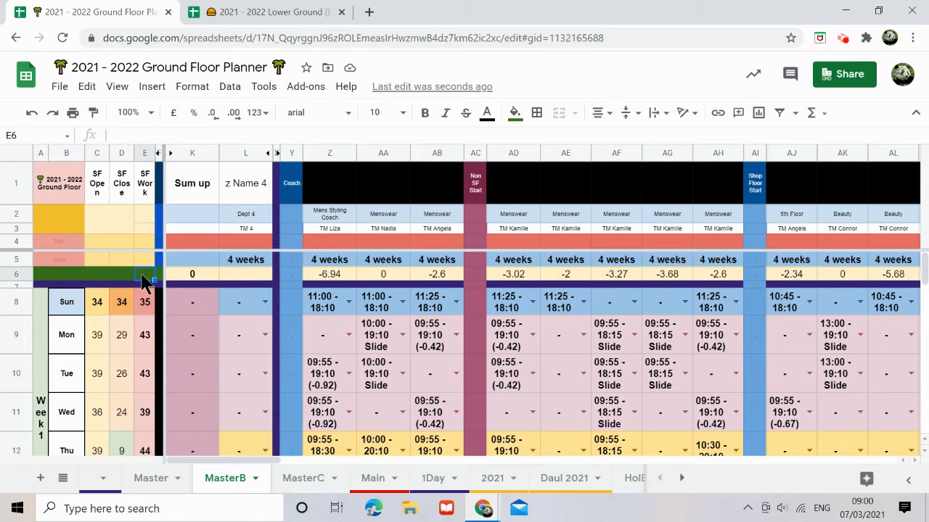
double_click(143, 278)
text(=sim))
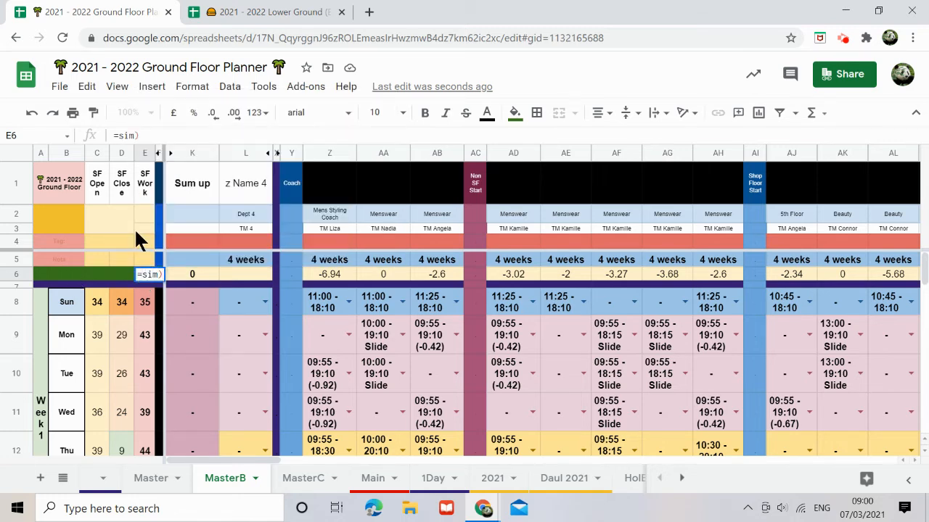
key(BackSpace)
key(BackSpace)
key(BackSpace)
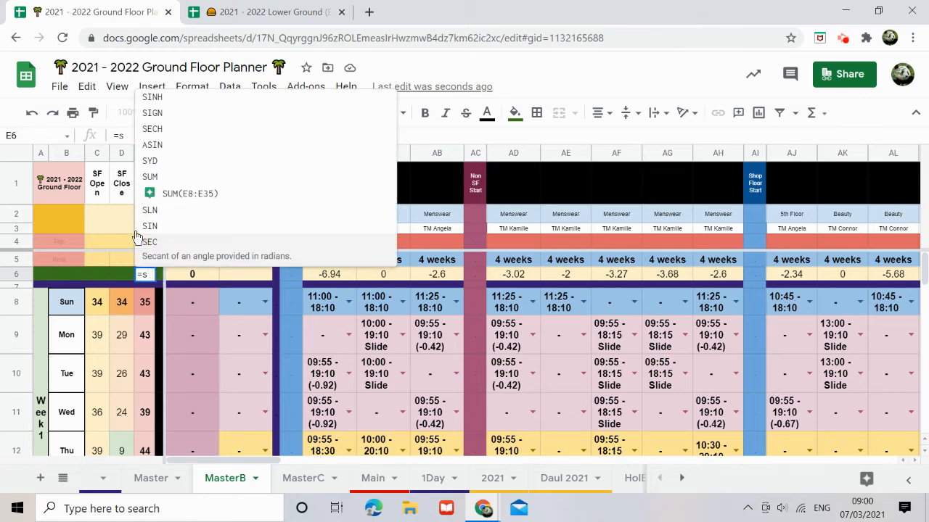
text(u)
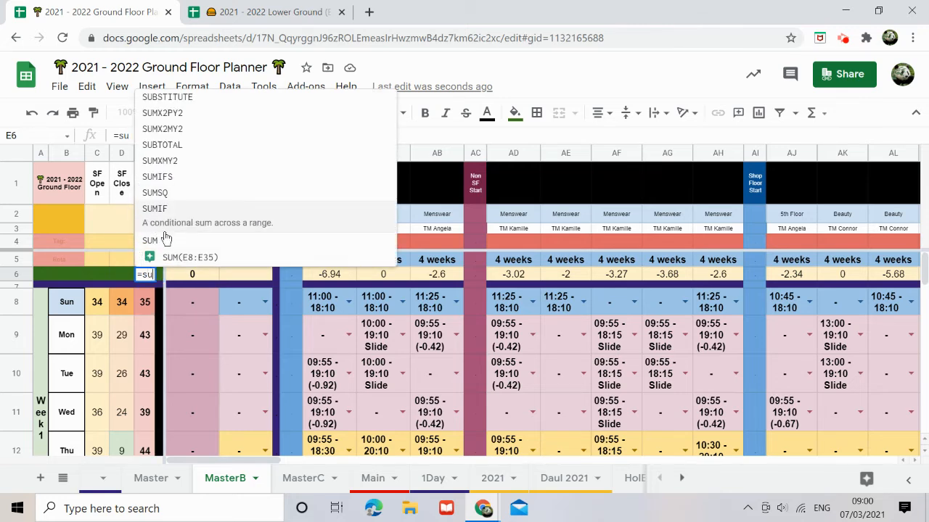
click(165, 239)
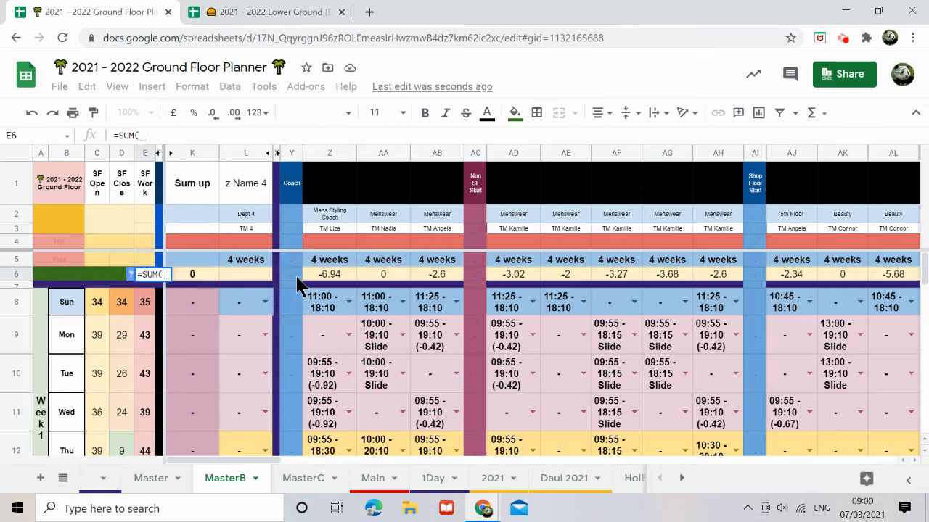
click(294, 276)
key(ctrl+shift+Right)
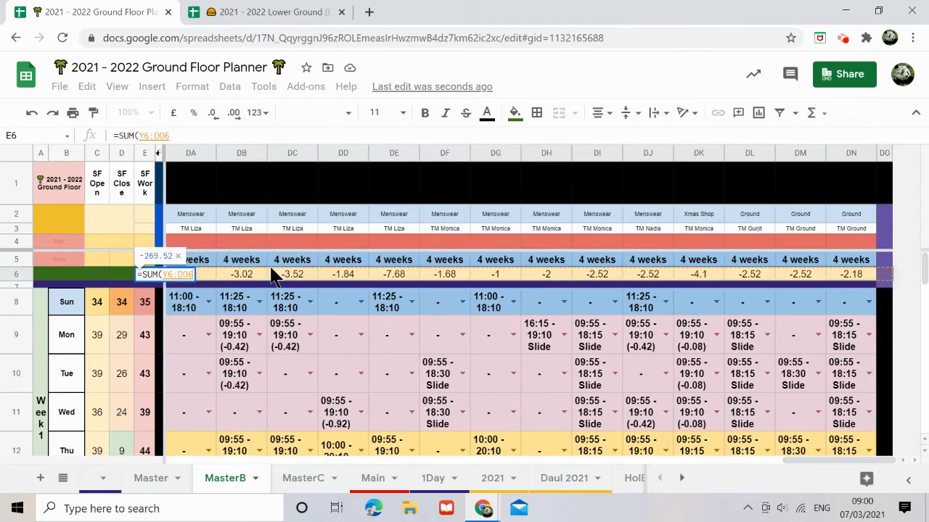
key(Return)
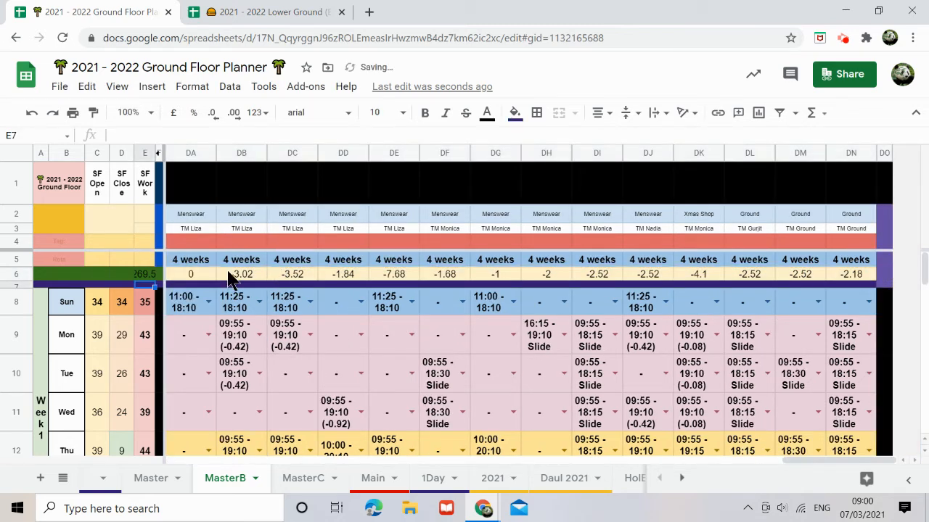
Widen column E to fit the grand total and format E6 as bold white text.
click(146, 274)
drag(154, 152, 179, 152)
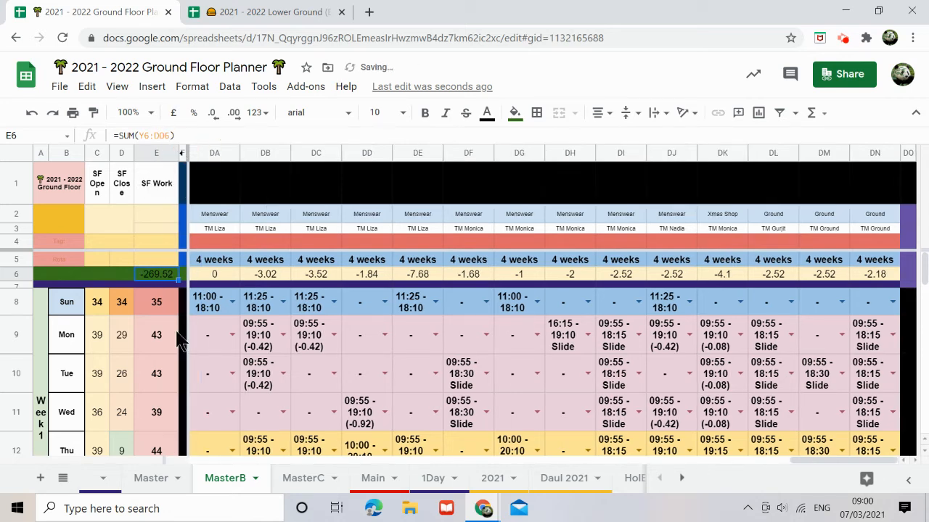
click(425, 113)
click(493, 117)
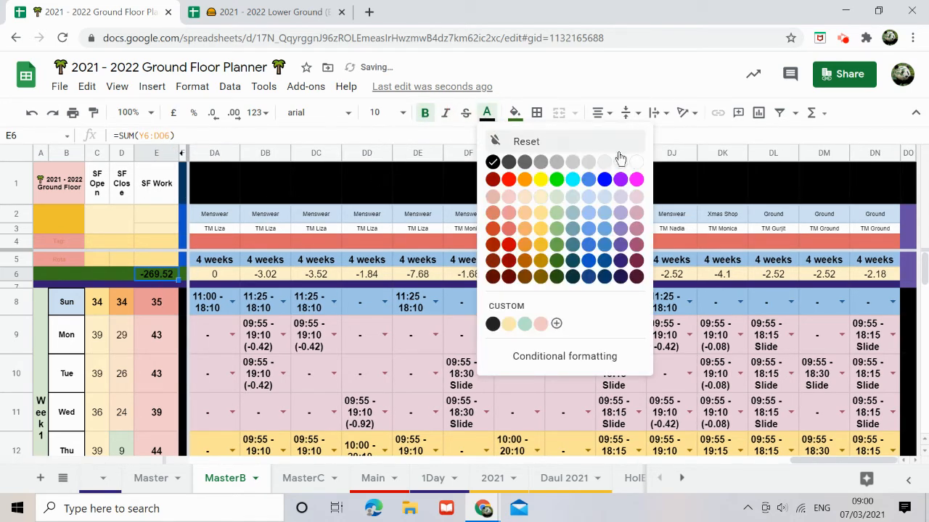
click(628, 158)
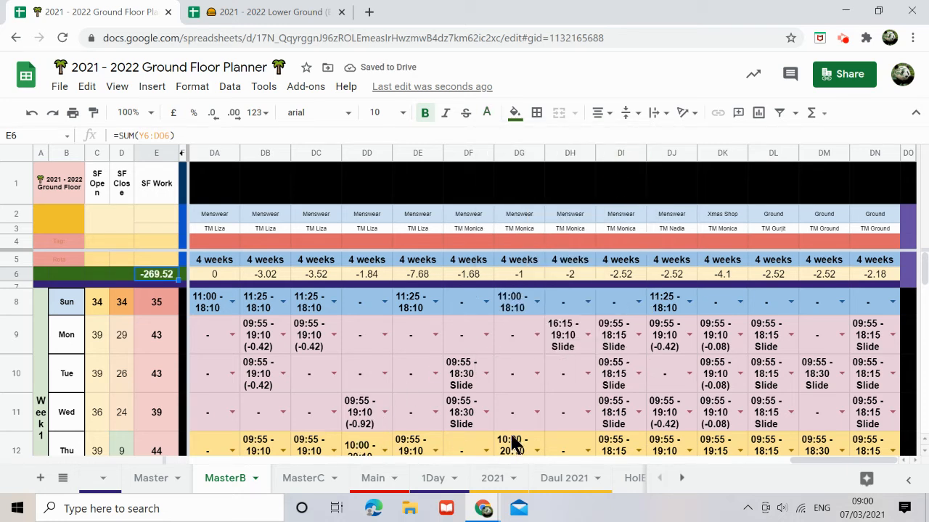
Review the individual shift adjustments and row 6 totals across the staff columns of MasterC.
click(292, 484)
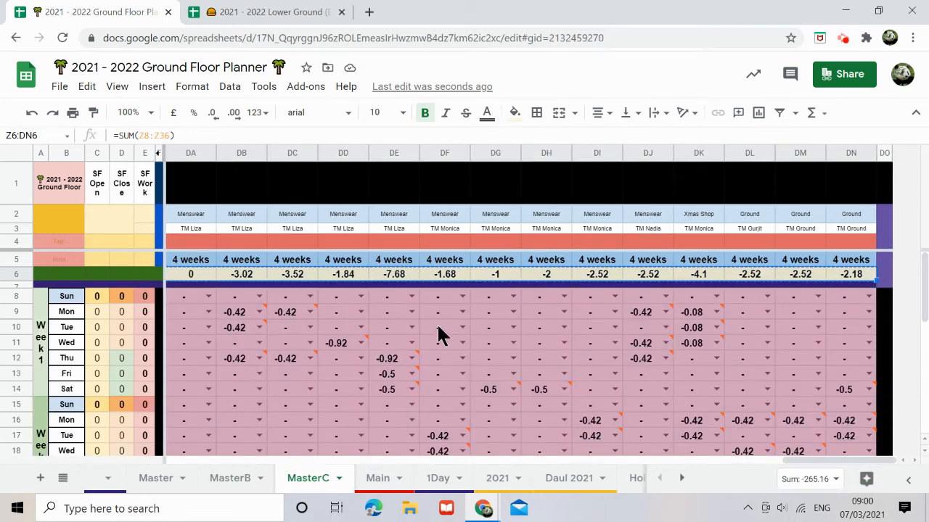
click(437, 327)
click(389, 392)
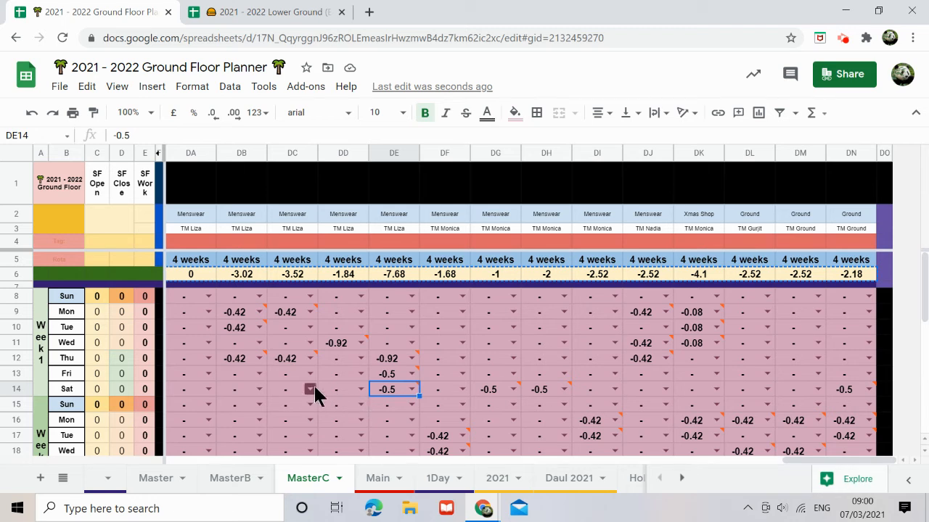
drag(798, 461, 156, 464)
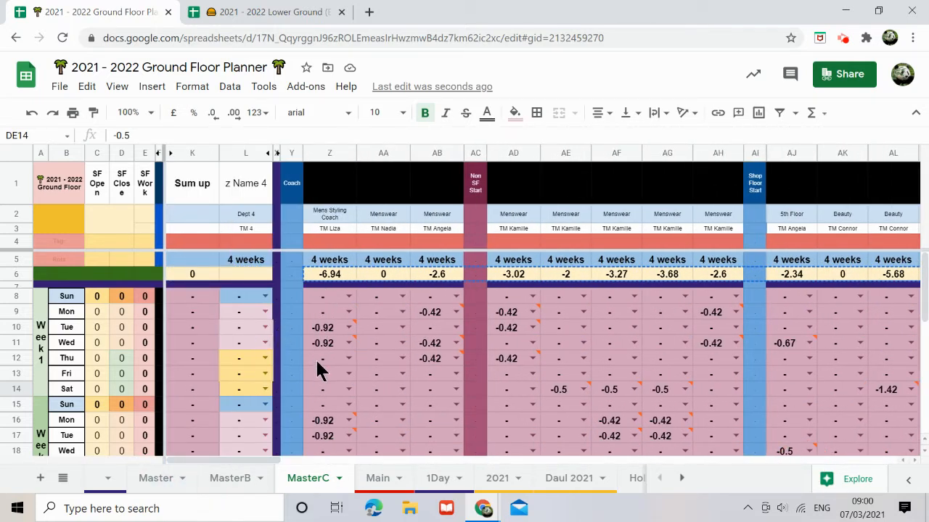
Unhide the 9:55Start sheet and examine its 7pm and 8pm template shift times and bracketed adjustments.
click(63, 479)
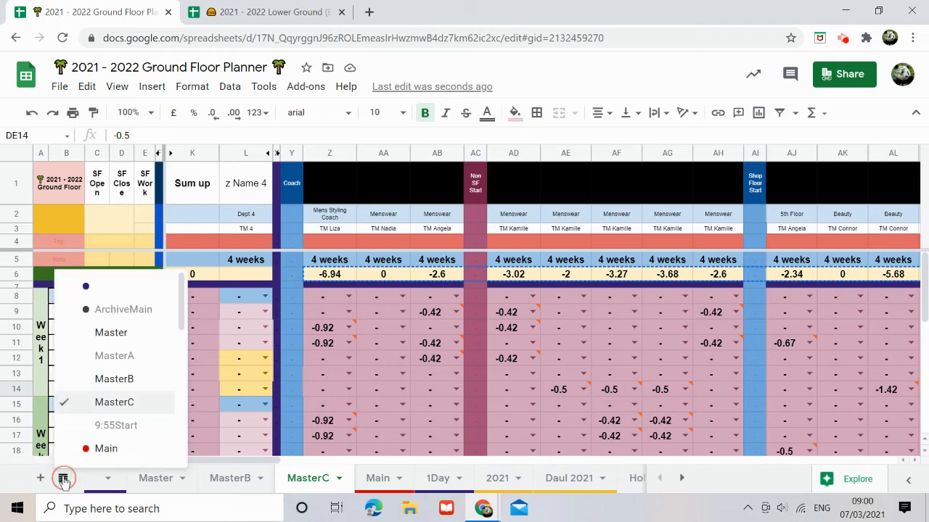
click(116, 426)
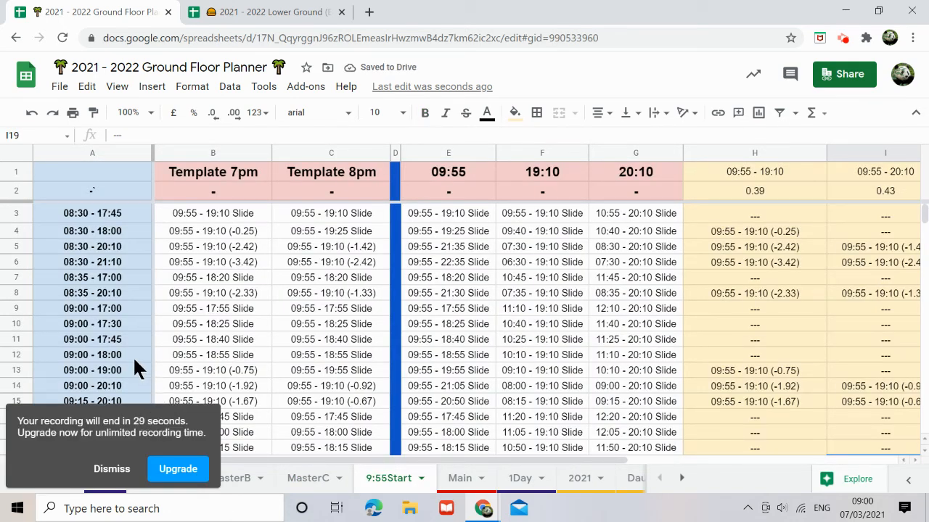
scroll(297, 341, down, 7)
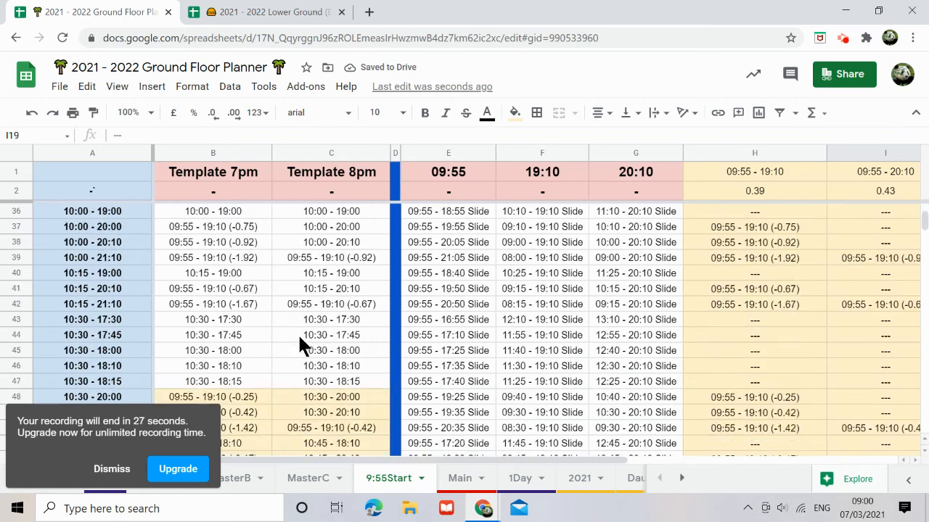
scroll(300, 338, down, 9)
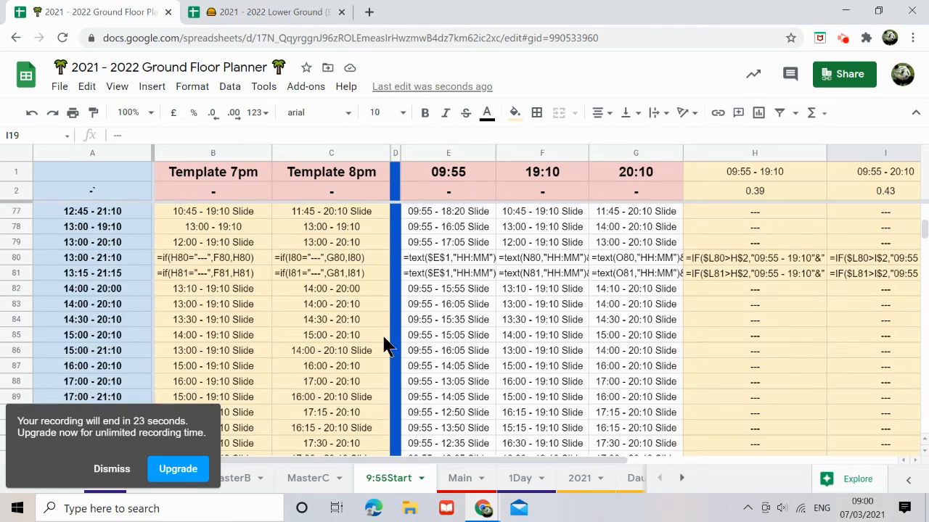
scroll(385, 346, up, 16)
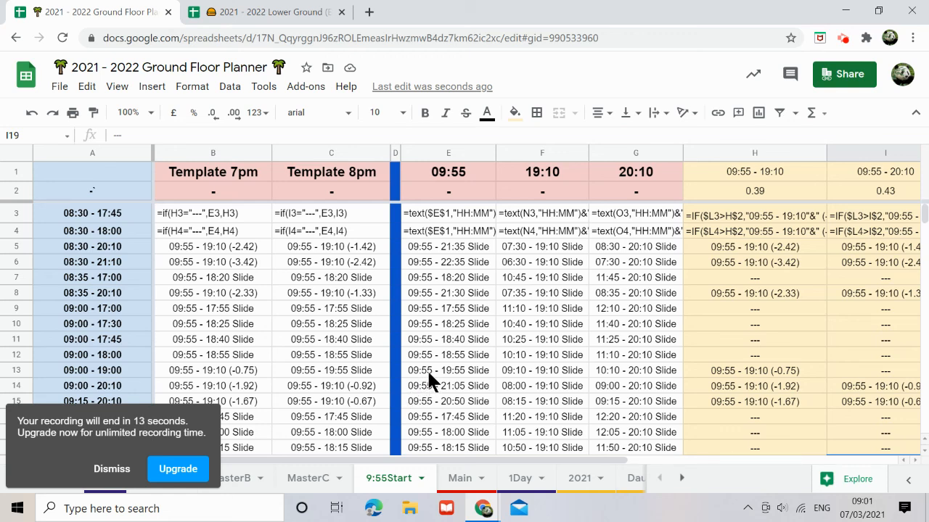
click(843, 40)
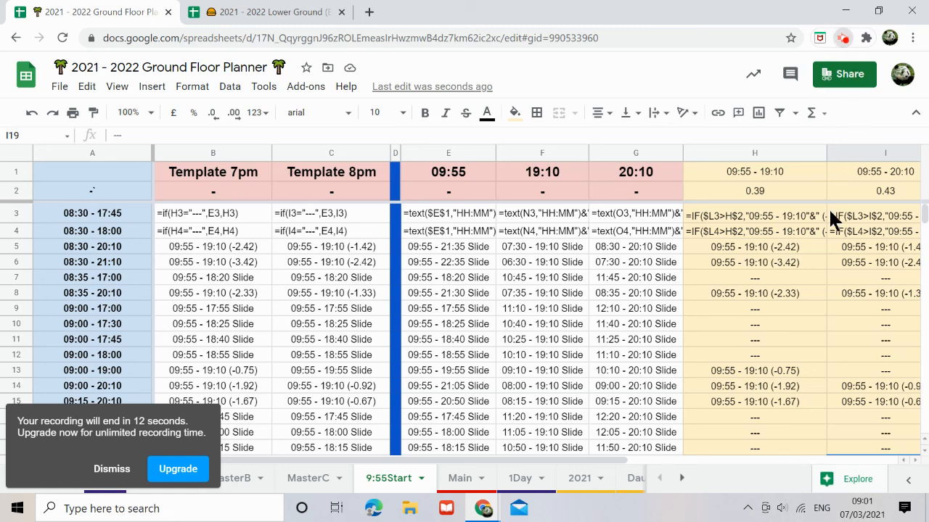